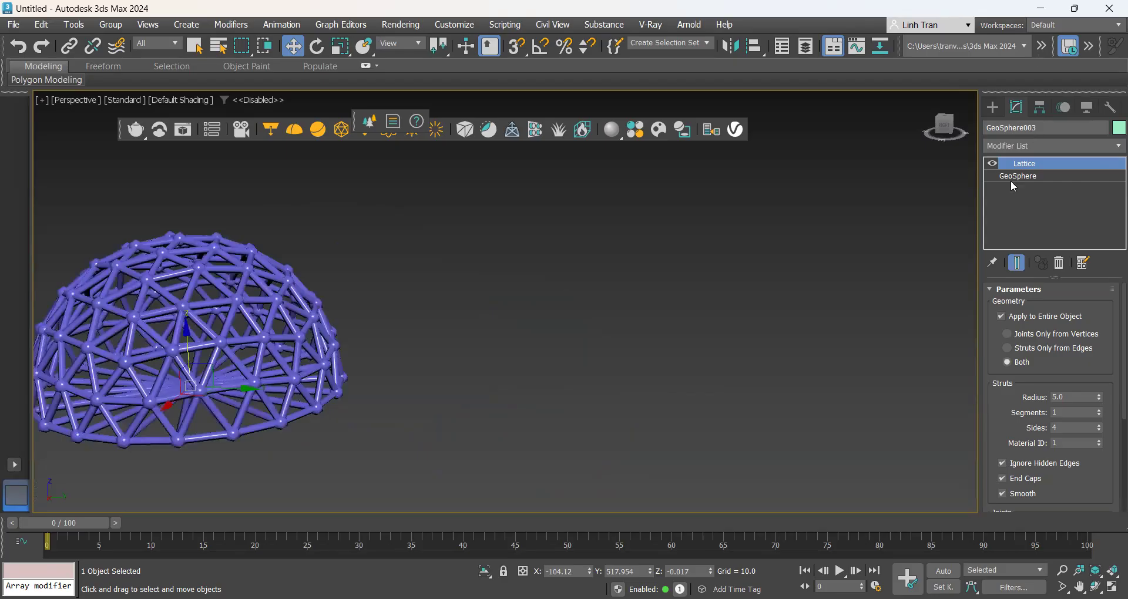
# - Draw a hemispherical GeoSphere with a radius of about 281 in the empty area beside the purple lattice dome
pyautogui.click(804, 256)
pyautogui.click(993, 108)
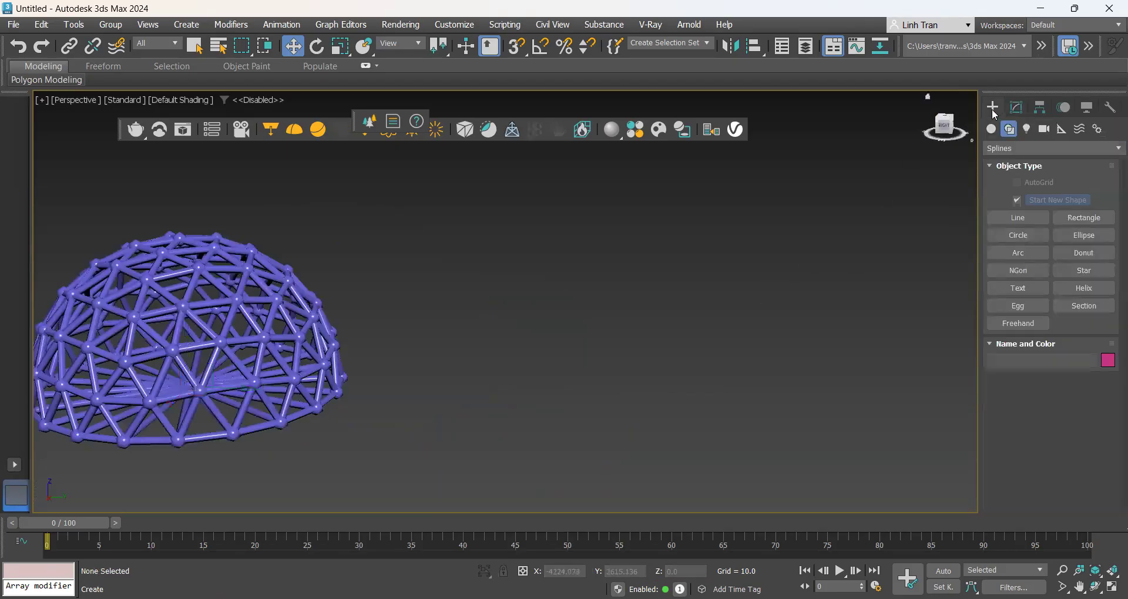
pyautogui.click(991, 130)
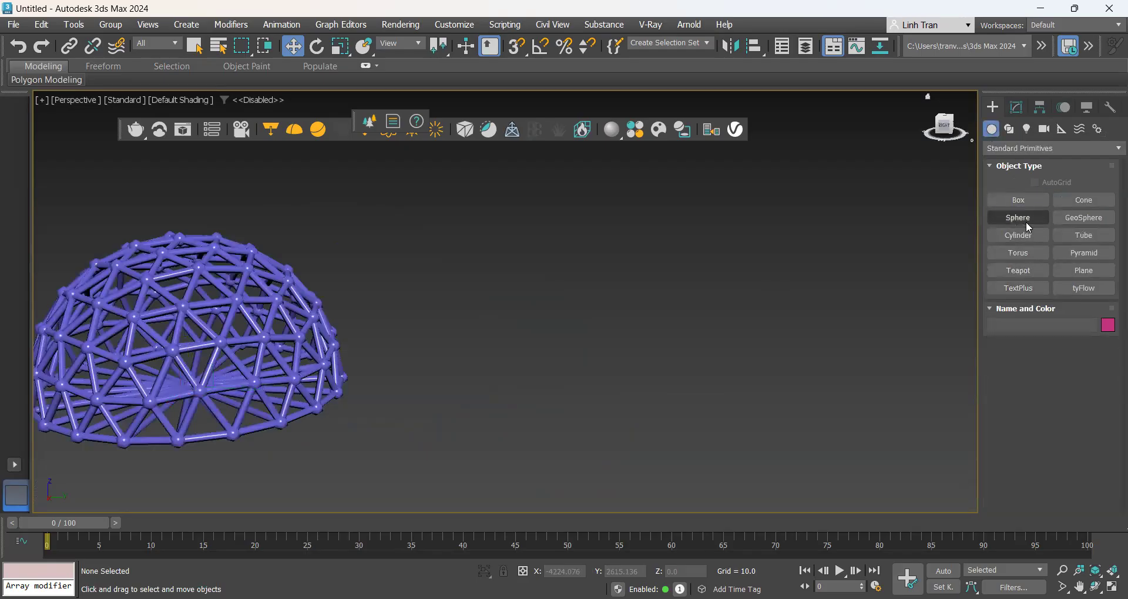
pyautogui.click(1072, 217)
pyautogui.moveTo(597, 263); pyautogui.dragTo(655, 298)
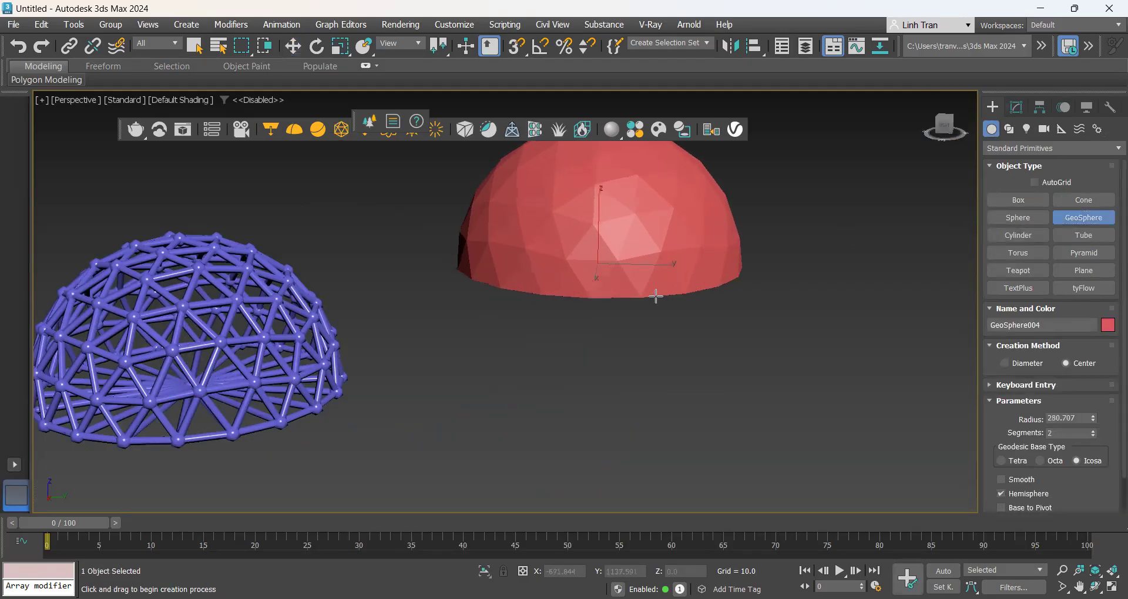
pyautogui.scroll(-3, 675, 426)
pyautogui.keyDown('alt'); pyautogui.moveTo(709, 431); pyautogui.dragTo(626, 446, button='middle'); pyautogui.keyUp('alt')
pyautogui.scroll(2, 688, 324)
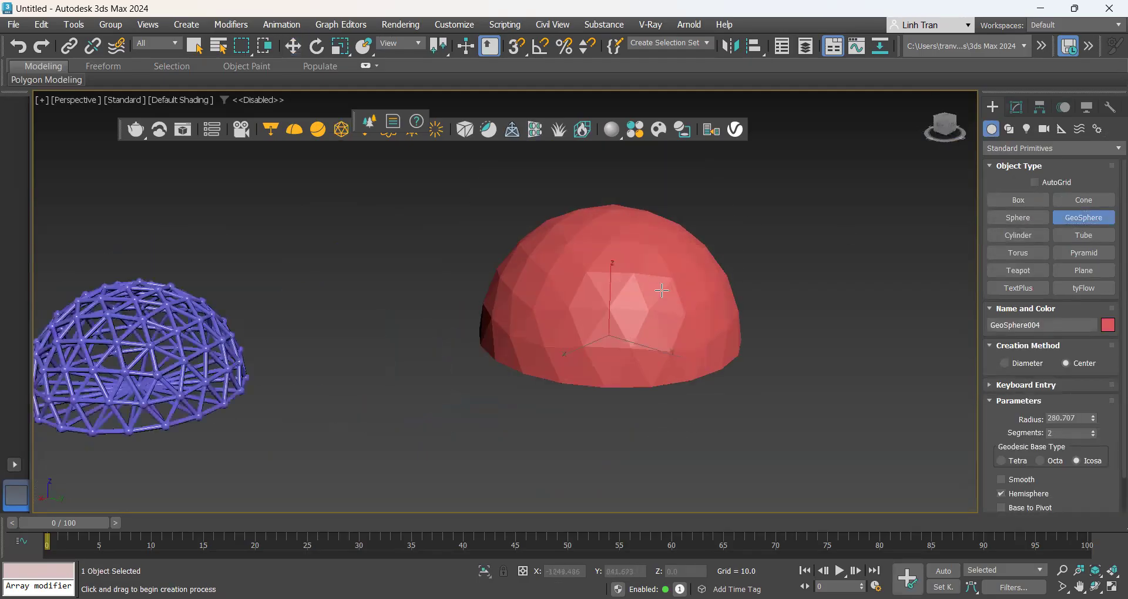
pyautogui.scroll(-2, 1019, 390)
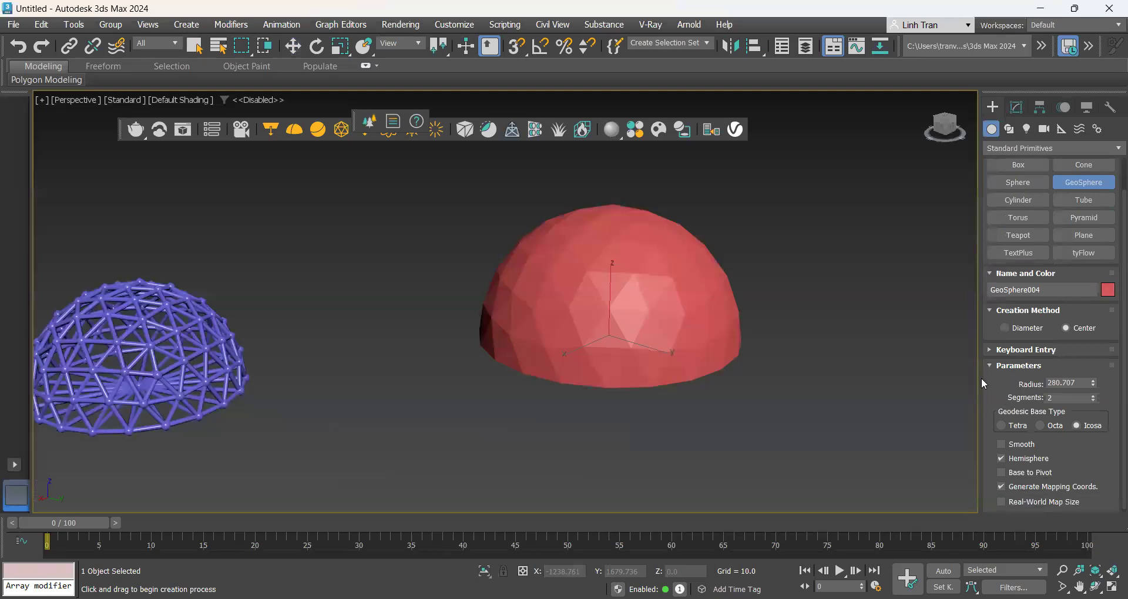
# - Set the new GeoSphere's radius to 200, after trying 150, and frame it in the viewport
pyautogui.doubleClick(1075, 383)
pyautogui.write('150')
pyautogui.press('Return')
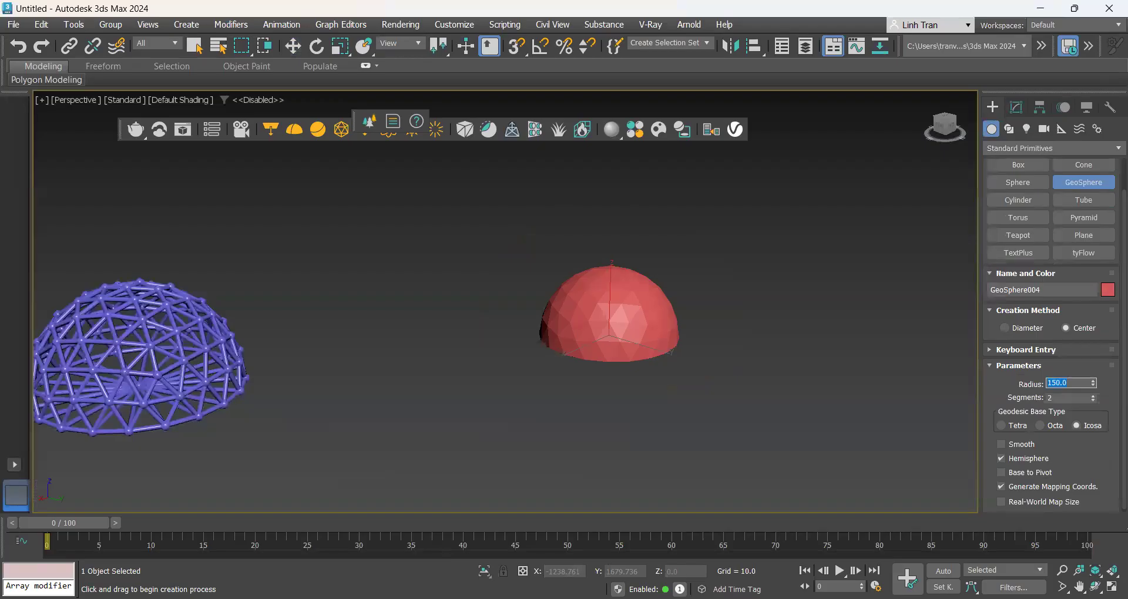
pyautogui.write('200')
pyautogui.press('Return')
pyautogui.press('z')
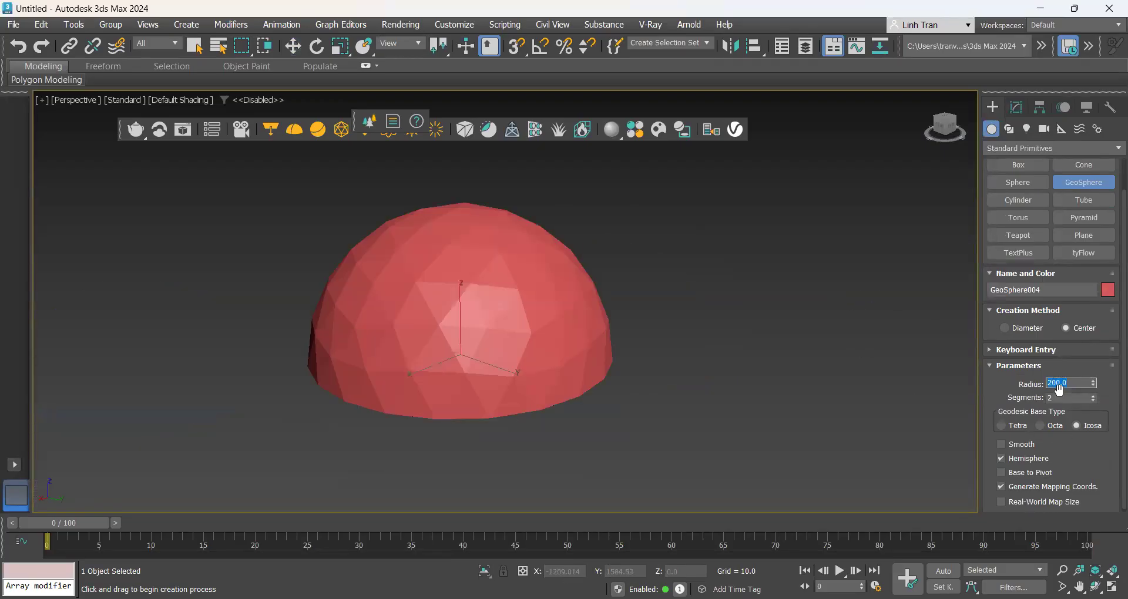
# - Try the Tetra and Octa geodesic base types on the GeoSphere, and return it to Icosa
pyautogui.click(1050, 429)
pyautogui.click(1003, 426)
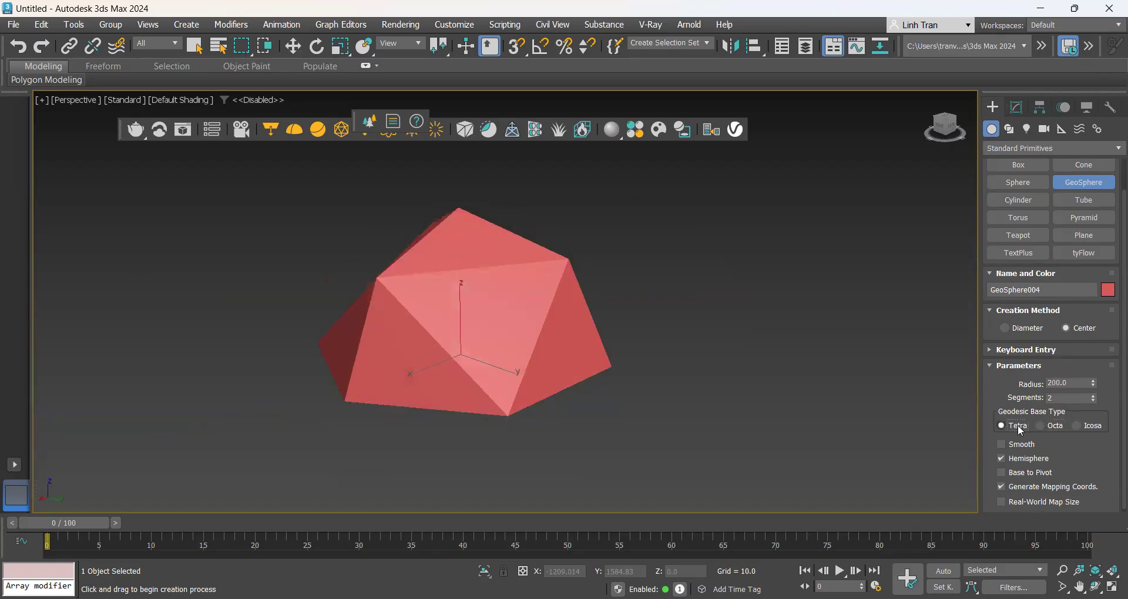
pyautogui.click(1050, 428)
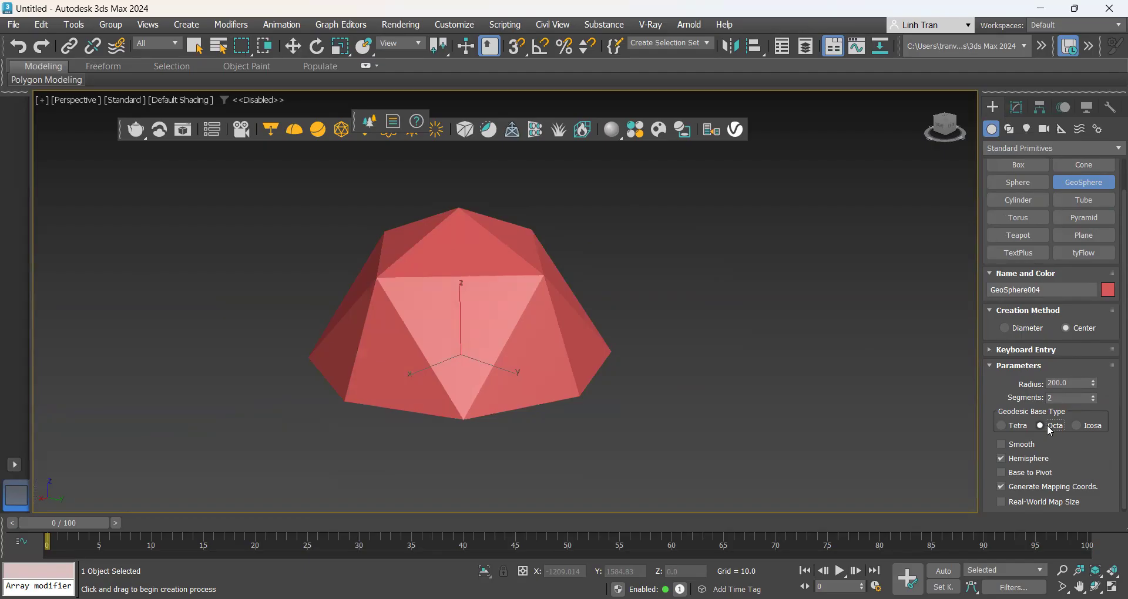
pyautogui.click(1082, 428)
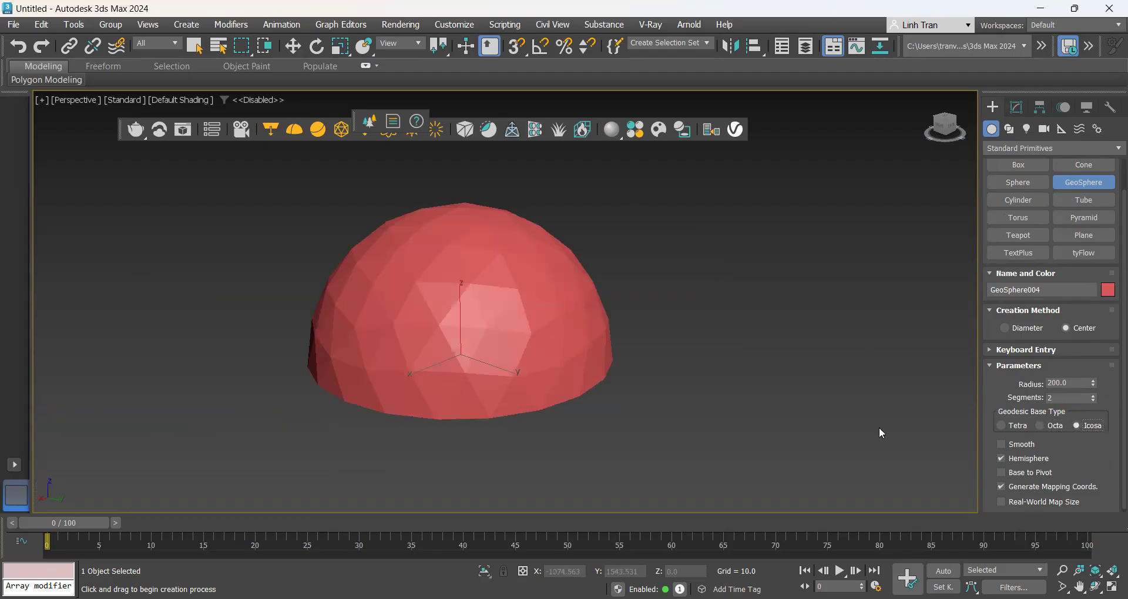
pyautogui.keyDown('alt'); pyautogui.moveTo(880, 479); pyautogui.dragTo(879, 476, button='middle'); pyautogui.keyUp('alt')
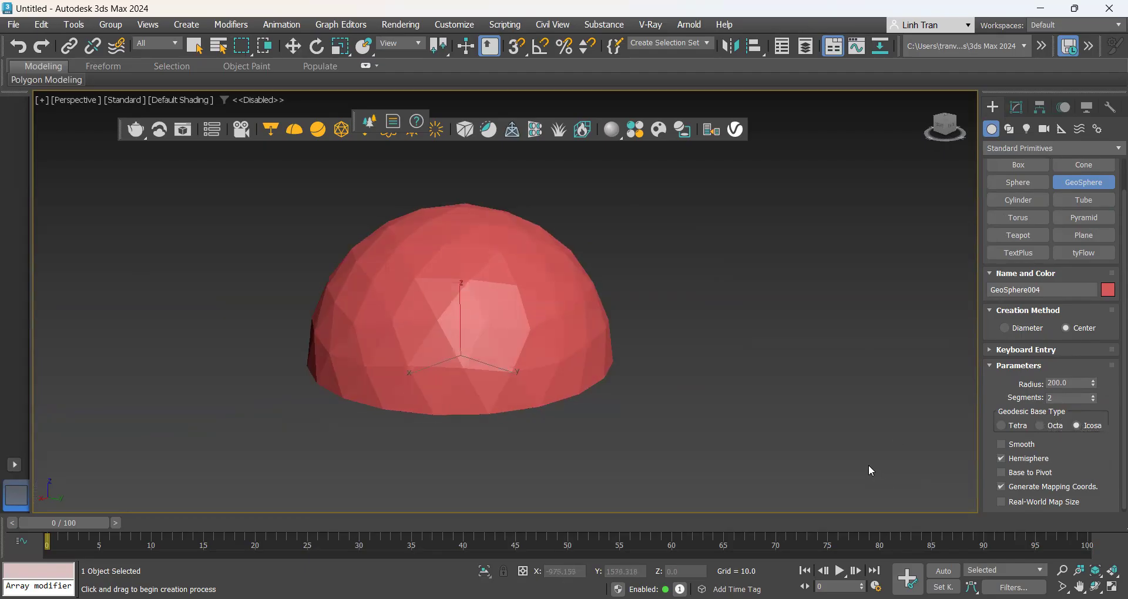
# - Try the GeoSphere with Smooth on and with Hemisphere off, restoring each option
pyautogui.scroll(-1, 1078, 460)
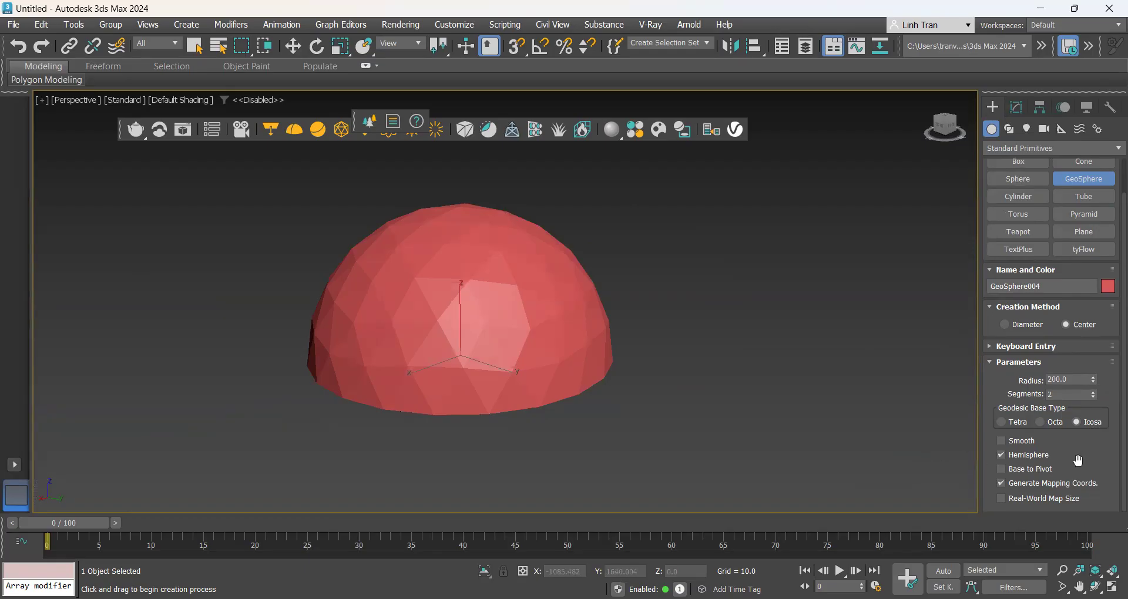
pyautogui.click(1023, 444)
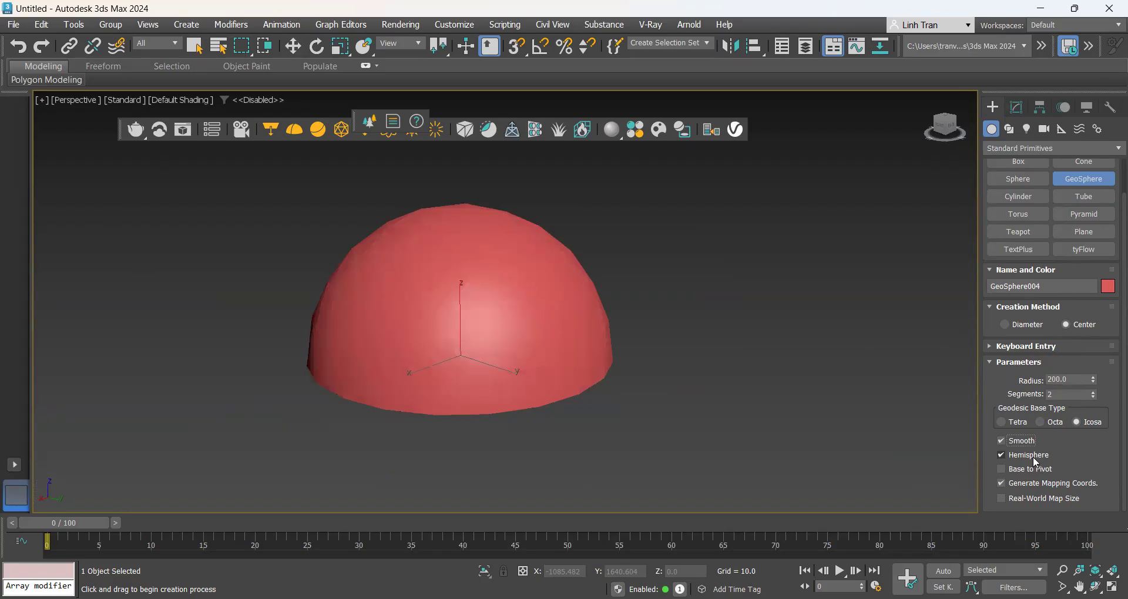
pyautogui.click(1029, 442)
pyautogui.click(1031, 456)
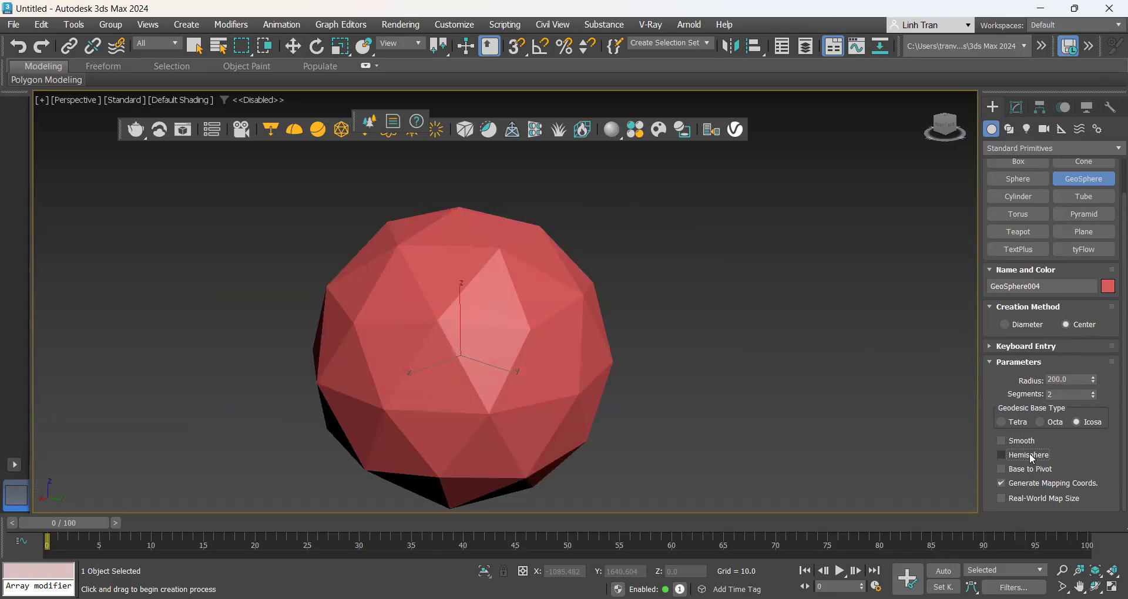
pyautogui.click(1032, 455)
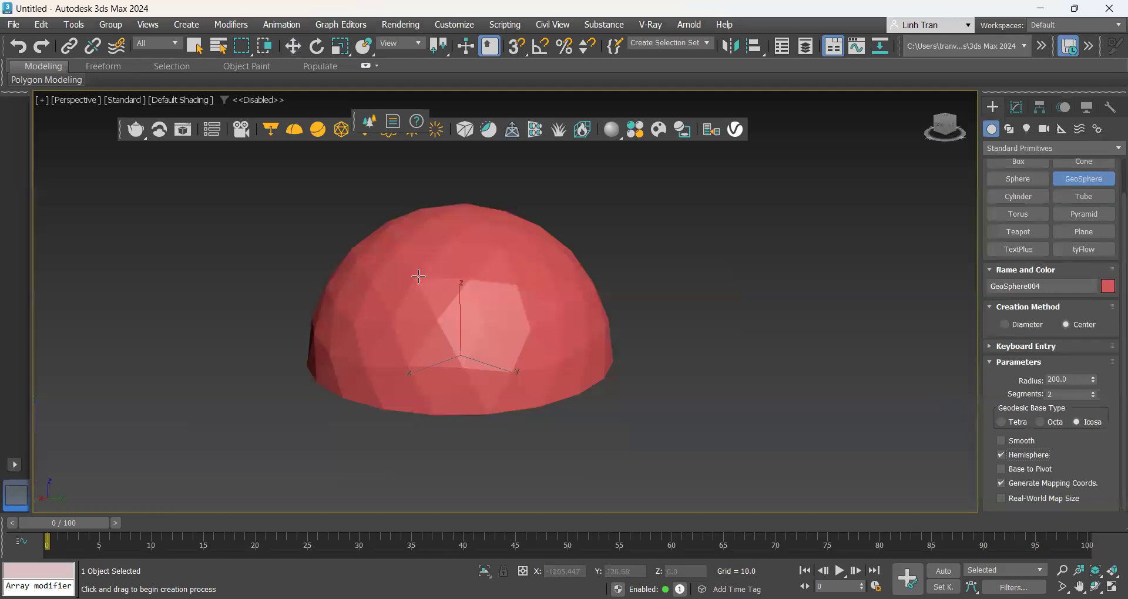
# - Apply a Lattice modifier to the red GeoSphere
pyautogui.click(1016, 109)
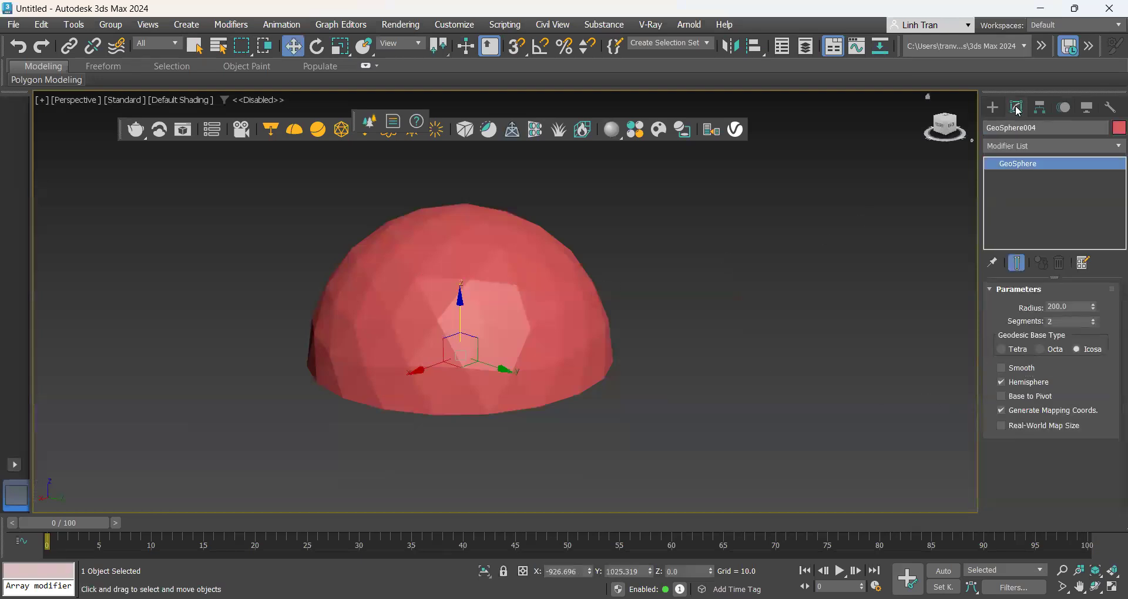
pyautogui.click(1014, 146)
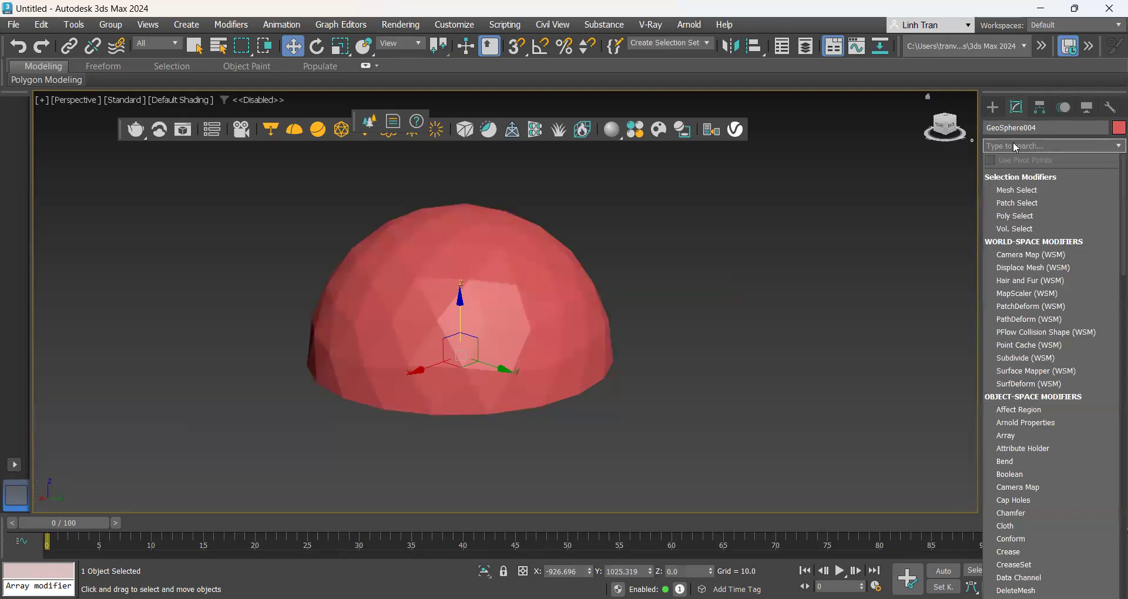
pyautogui.write('la')
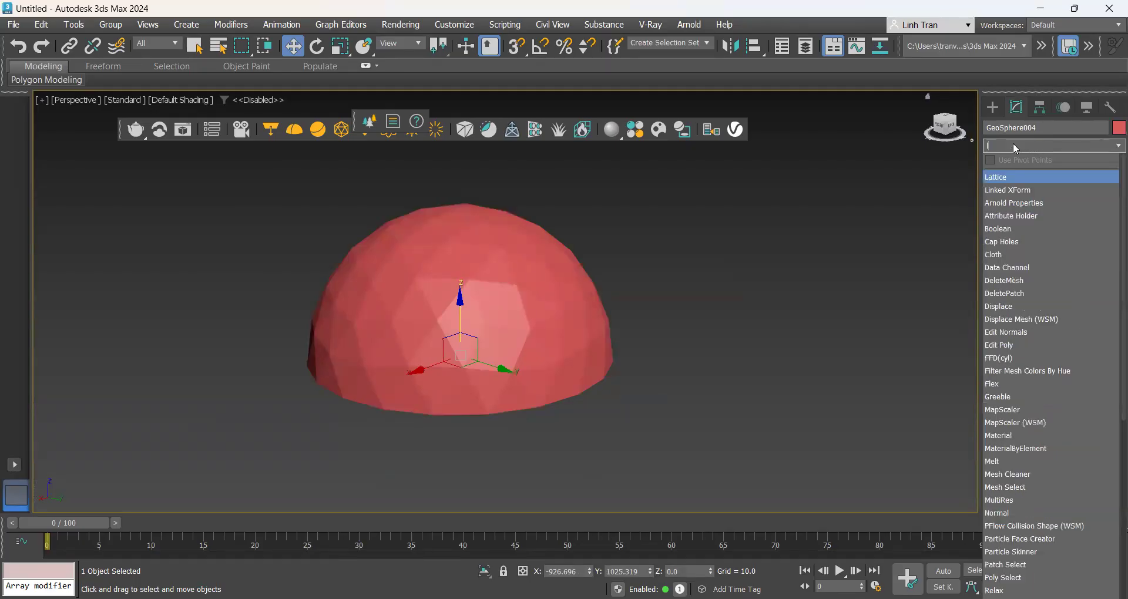
pyautogui.click(1021, 176)
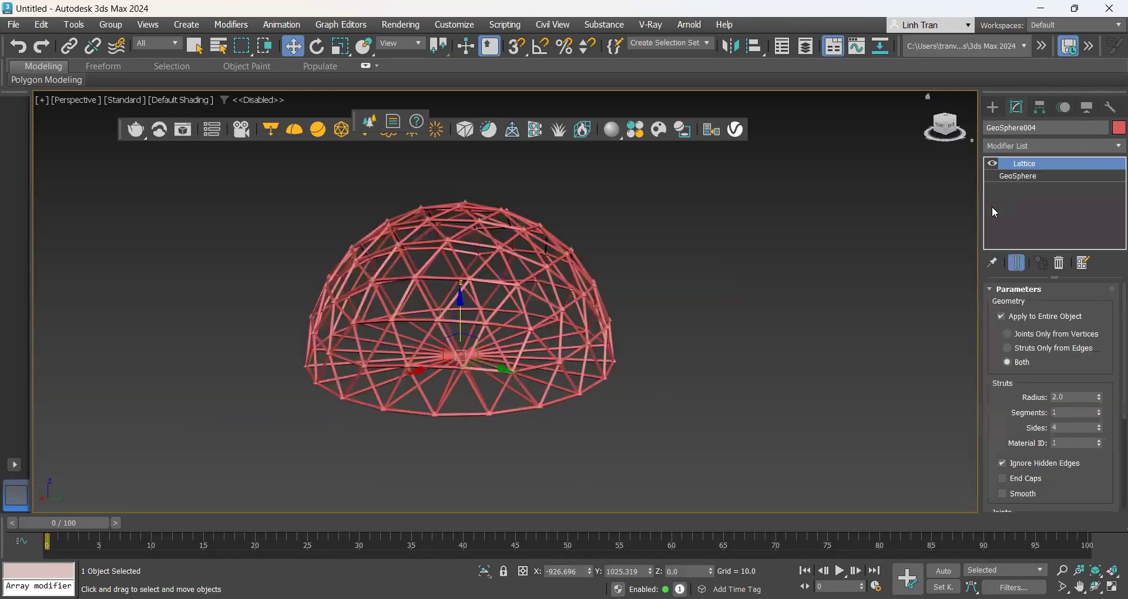
pyautogui.scroll(3, 405, 291)
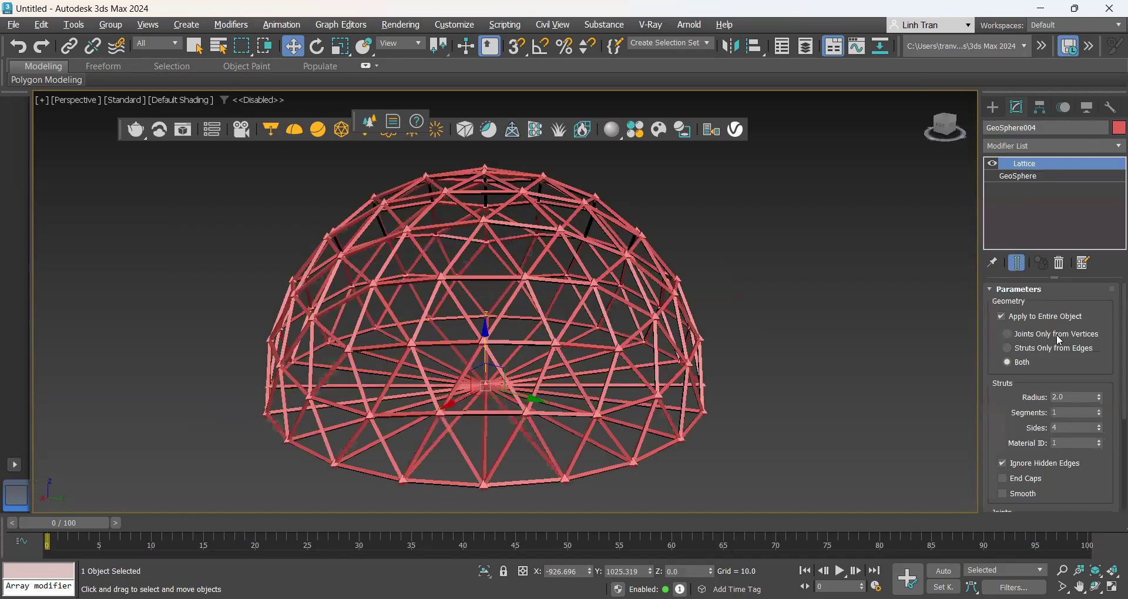
# - Set the radius of the lattice struts to 5
pyautogui.scroll(-1, 1061, 330)
pyautogui.scroll(-1, 1057, 326)
pyautogui.scroll(2, 1057, 323)
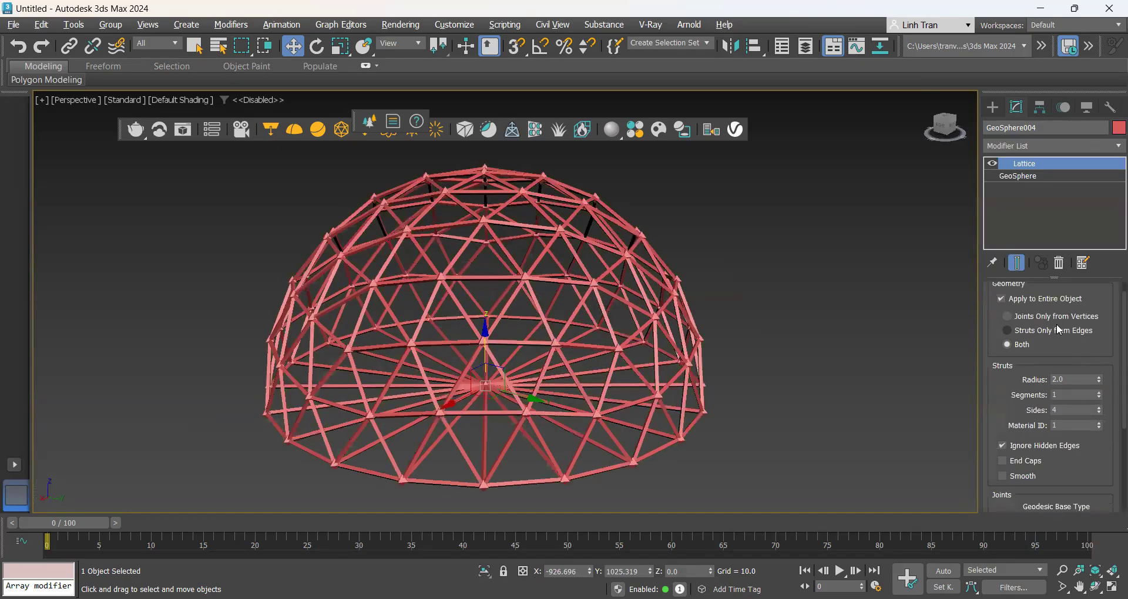
pyautogui.scroll(-3, 1057, 323)
pyautogui.scroll(3, 1058, 324)
pyautogui.scroll(-2, 1058, 325)
pyautogui.moveTo(1072, 362); pyautogui.dragTo(1043, 362)
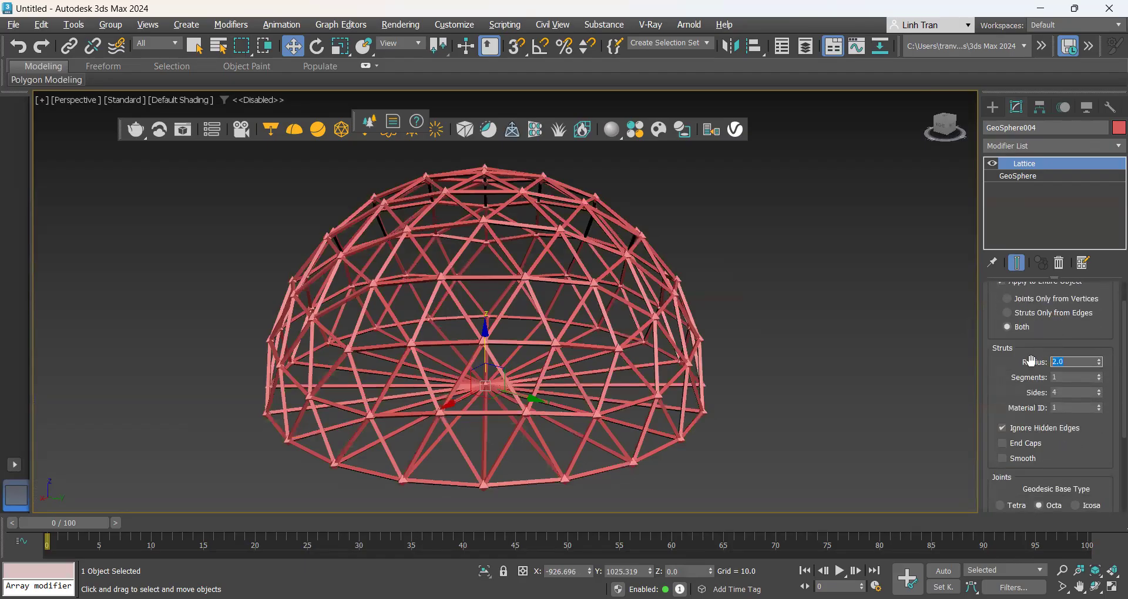
pyautogui.write('5')
pyautogui.press('Return')
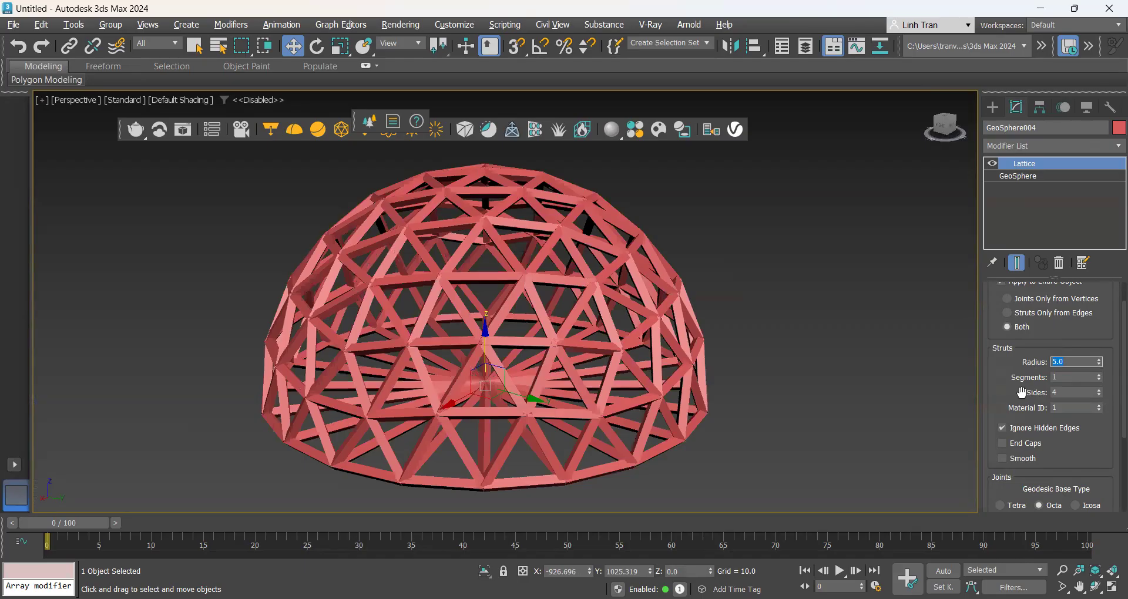
# - Set the radius of the lattice joints to 10
pyautogui.scroll(-2, 1022, 393)
pyautogui.scroll(3, 596, 349)
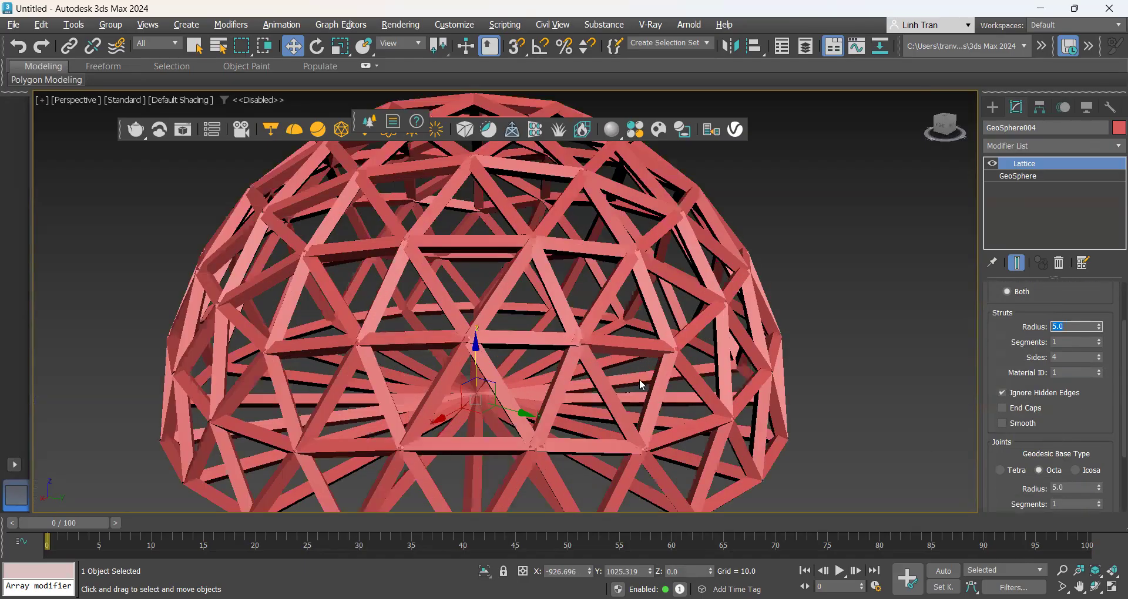
pyautogui.click(1086, 489)
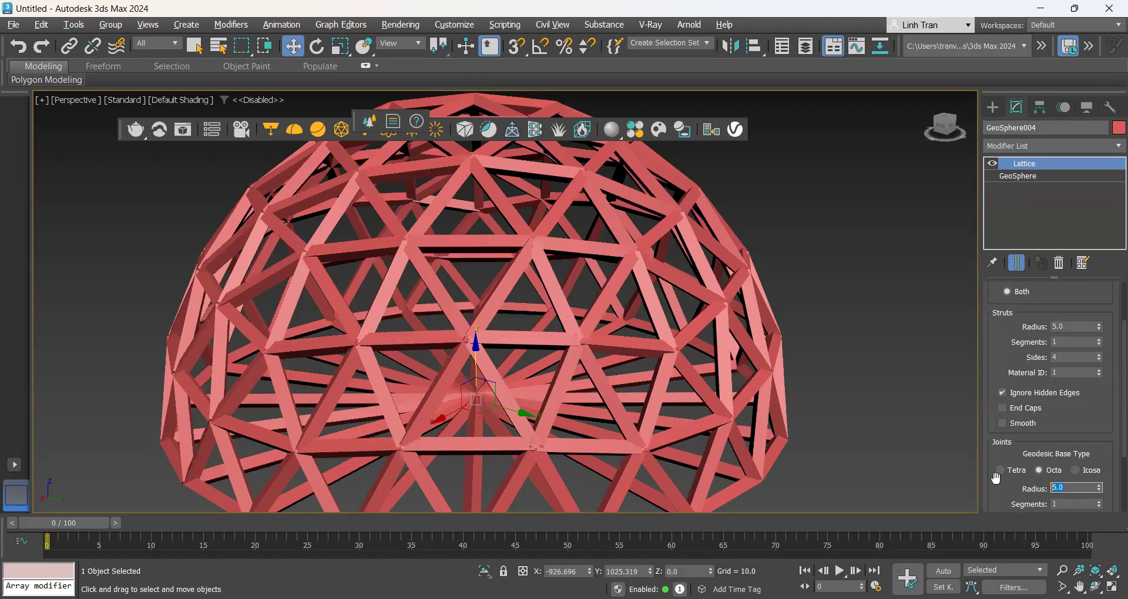
pyautogui.scroll(-3, 999, 478)
pyautogui.write('10')
pyautogui.press('Return')
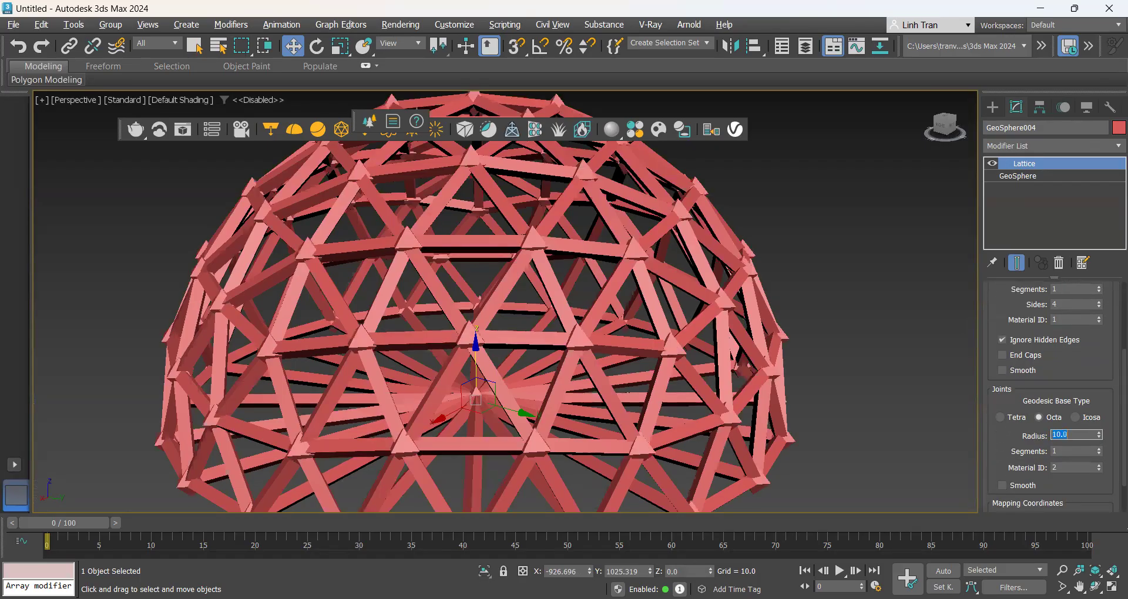
# - Compare the Tetra and Octa base types for the lattice joints and set them to Icosa
pyautogui.click(1013, 418)
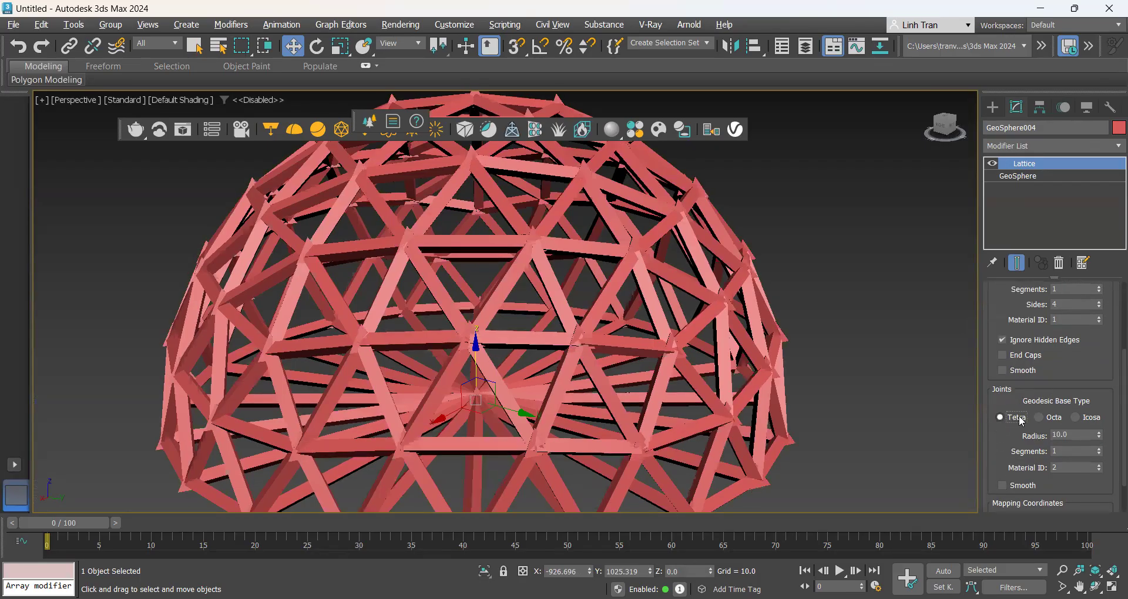
pyautogui.click(1055, 420)
pyautogui.click(1076, 417)
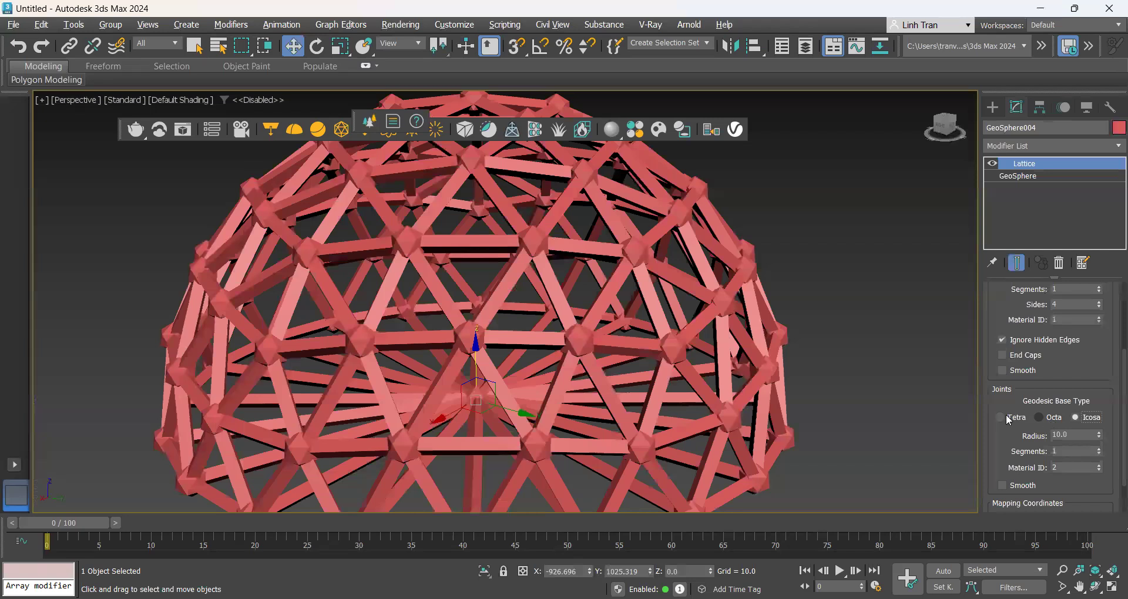
# - Examine the red lattice dome's struts and joints up close and from different angles
pyautogui.scroll(-3, 844, 403)
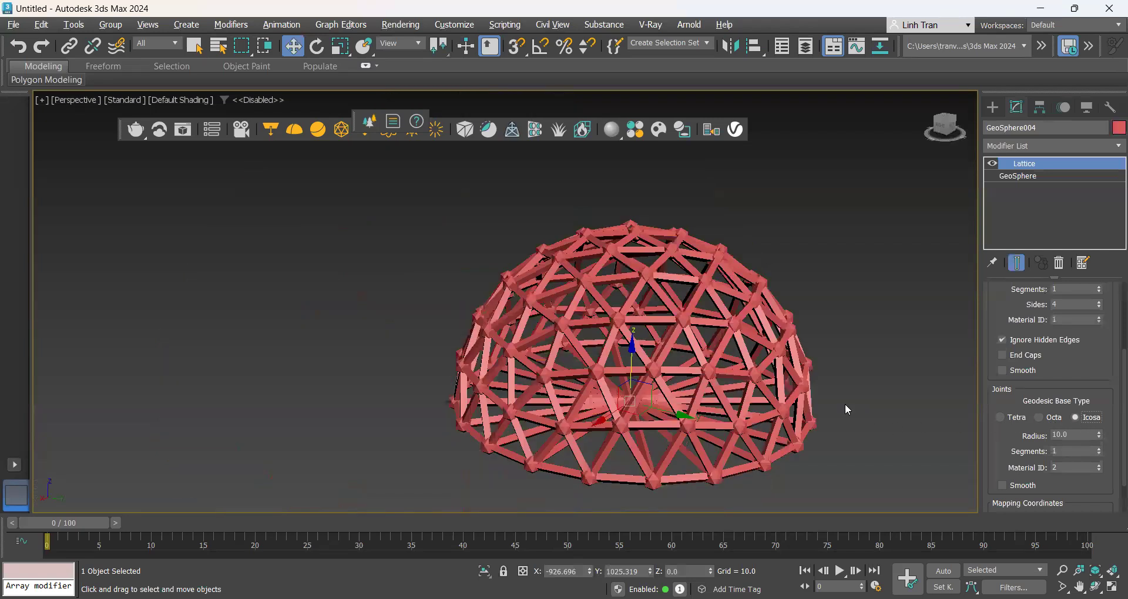
pyautogui.scroll(4, 866, 443)
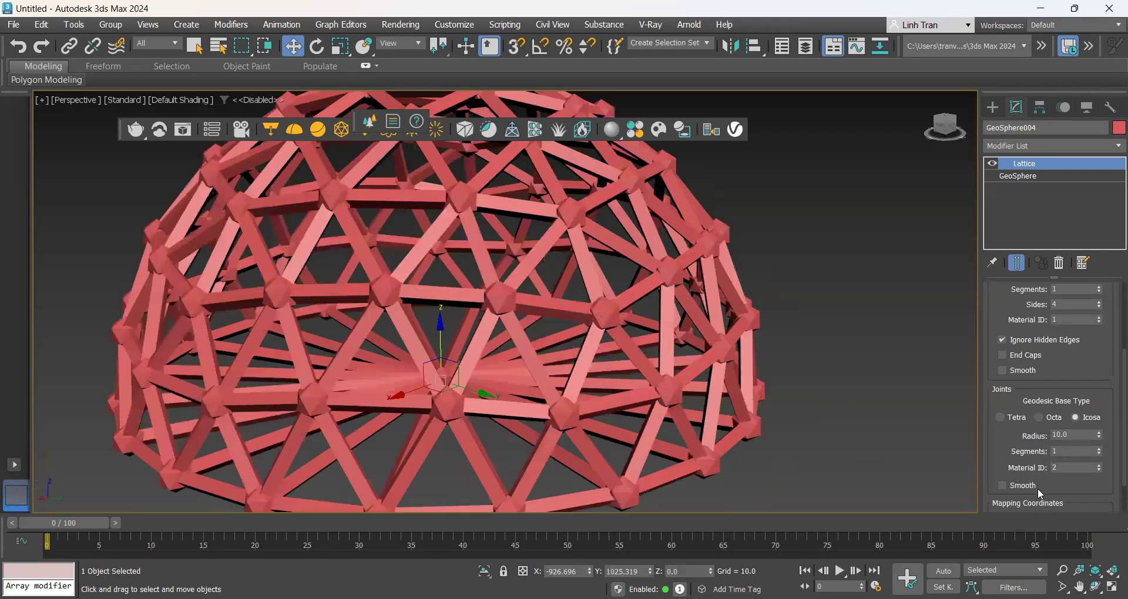
pyautogui.scroll(-2, 1070, 494)
pyautogui.scroll(-3, 783, 426)
pyautogui.keyDown('alt'); pyautogui.moveTo(783, 427); pyautogui.dragTo(770, 428, button='middle'); pyautogui.keyUp('alt')
pyautogui.scroll(-3, 372, 374)
pyautogui.scroll(3, 707, 371)
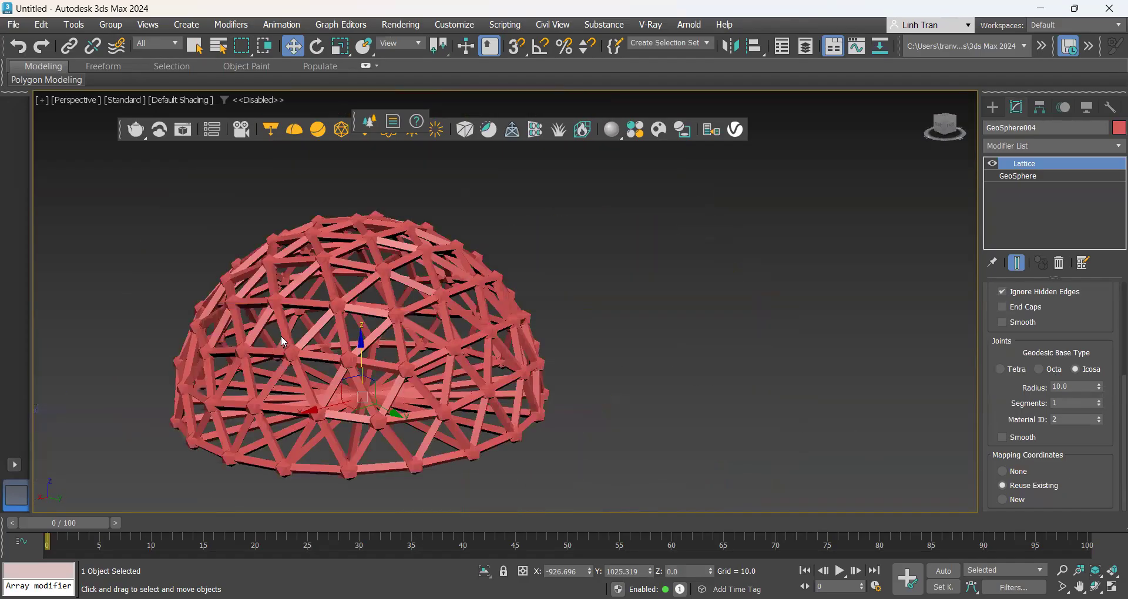
pyautogui.scroll(-2, 281, 337)
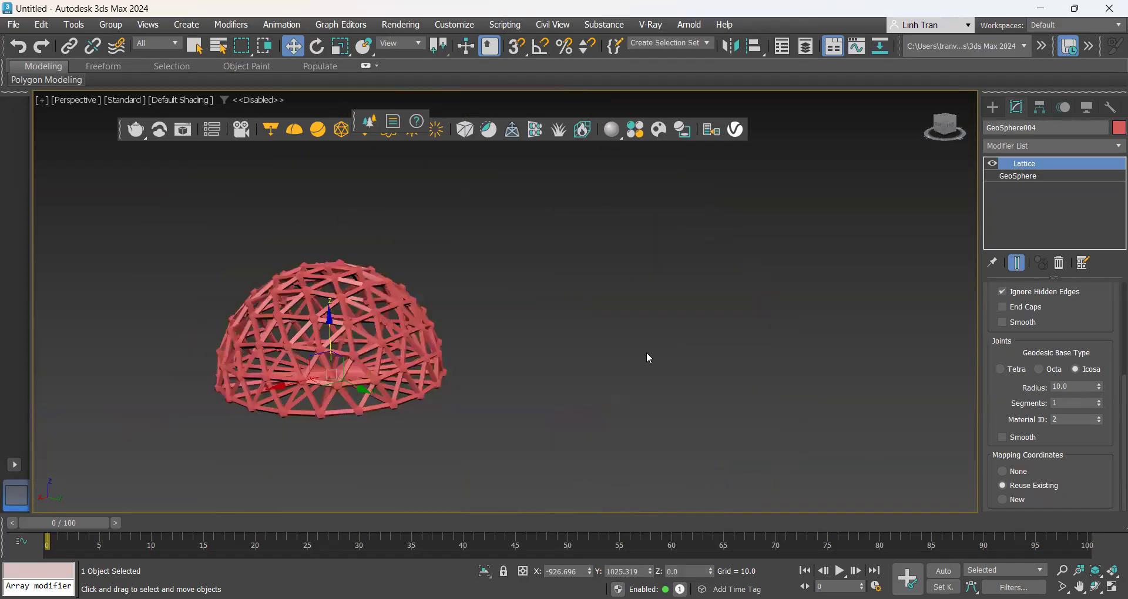
# - Draw a Teapot primitive with a radius of about 244 beside the red lattice dome and frame it in the viewport
pyautogui.click(993, 108)
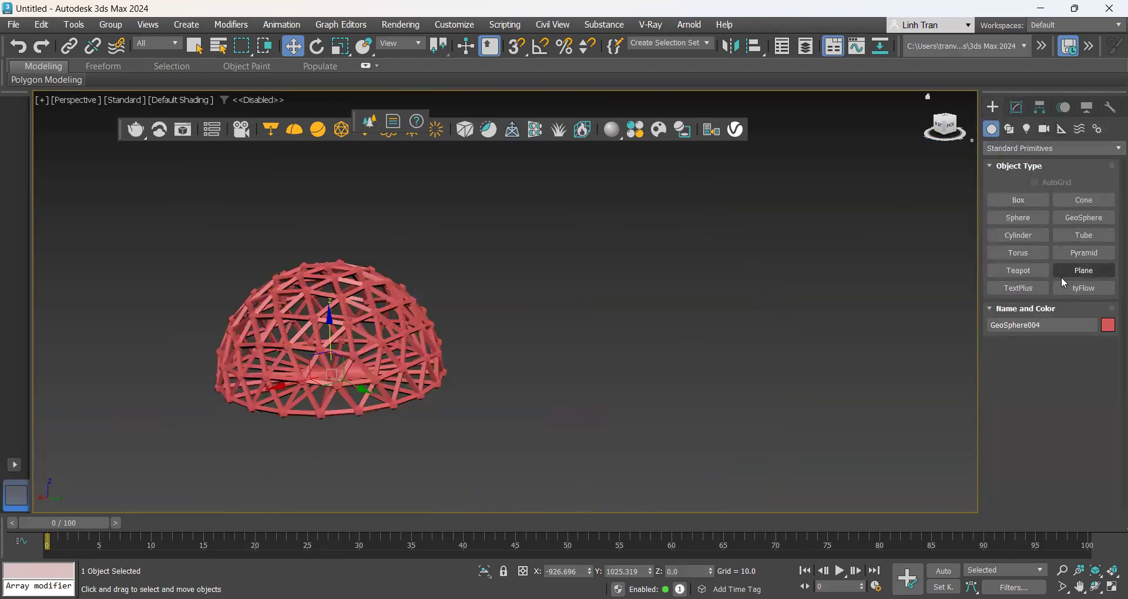
pyautogui.click(1037, 271)
pyautogui.moveTo(596, 258); pyautogui.dragTo(650, 275)
pyautogui.scroll(-4, 659, 363)
pyautogui.scroll(3, 634, 230)
pyautogui.keyDown('alt'); pyautogui.moveTo(700, 331); pyautogui.dragTo(675, 201, button='middle'); pyautogui.keyUp('alt')
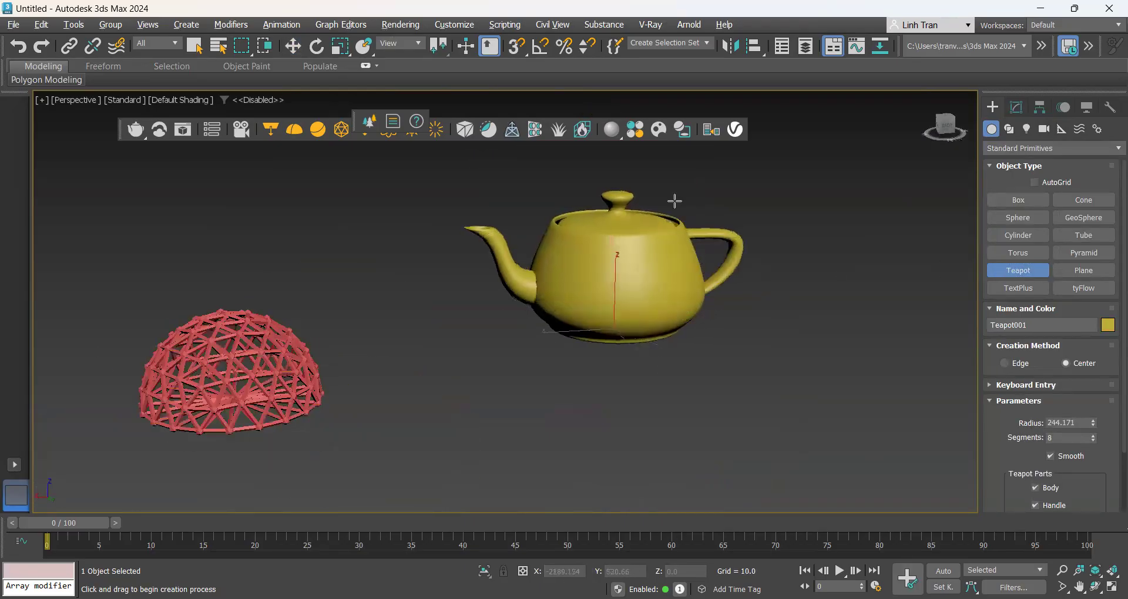
pyautogui.press('z')
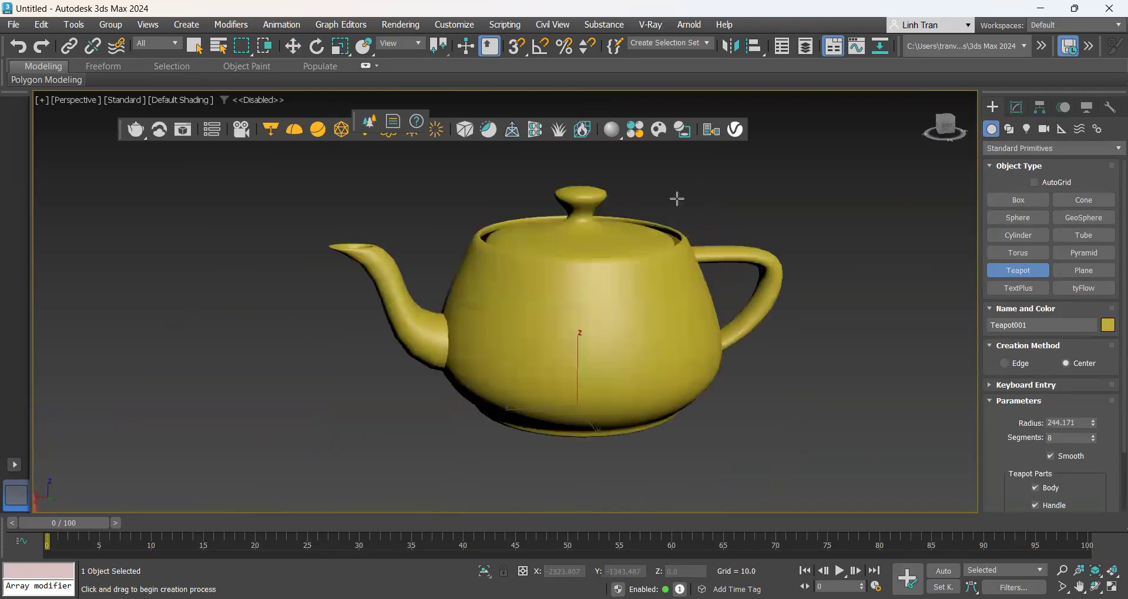
# - Switch to the layout with four equal viewports and bring the teapot and lattice domes into view
pyautogui.click(14, 464)
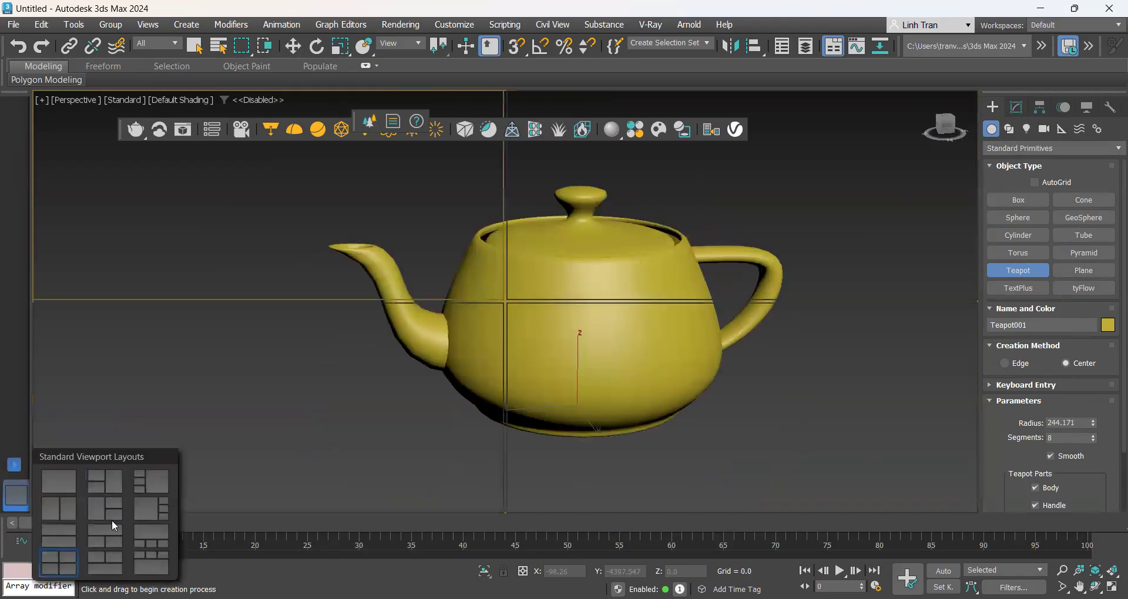
pyautogui.click(61, 562)
pyautogui.scroll(-3, 616, 382)
pyautogui.scroll(3, 524, 387)
pyautogui.scroll(-5, 315, 358)
pyautogui.scroll(-5, 314, 357)
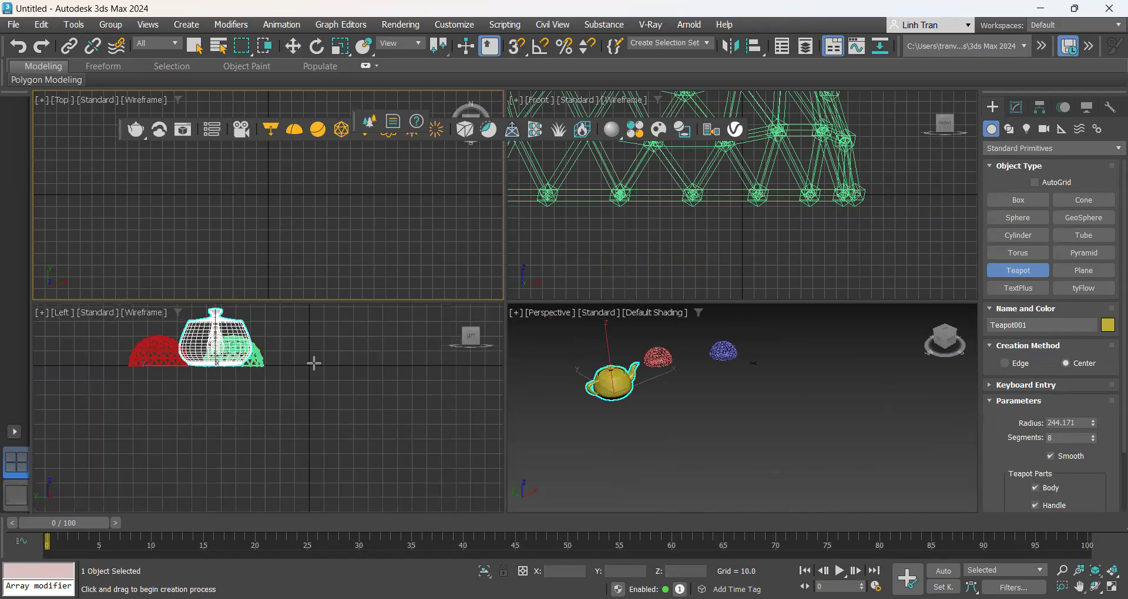
# - Move the teapot sideways along the horizontal axis in the Left view, clear of the red and green domes
pyautogui.scroll(2, 289, 369)
pyautogui.moveTo(289, 369); pyautogui.dragTo(347, 390, button='middle')
pyautogui.rightClick(364, 380)
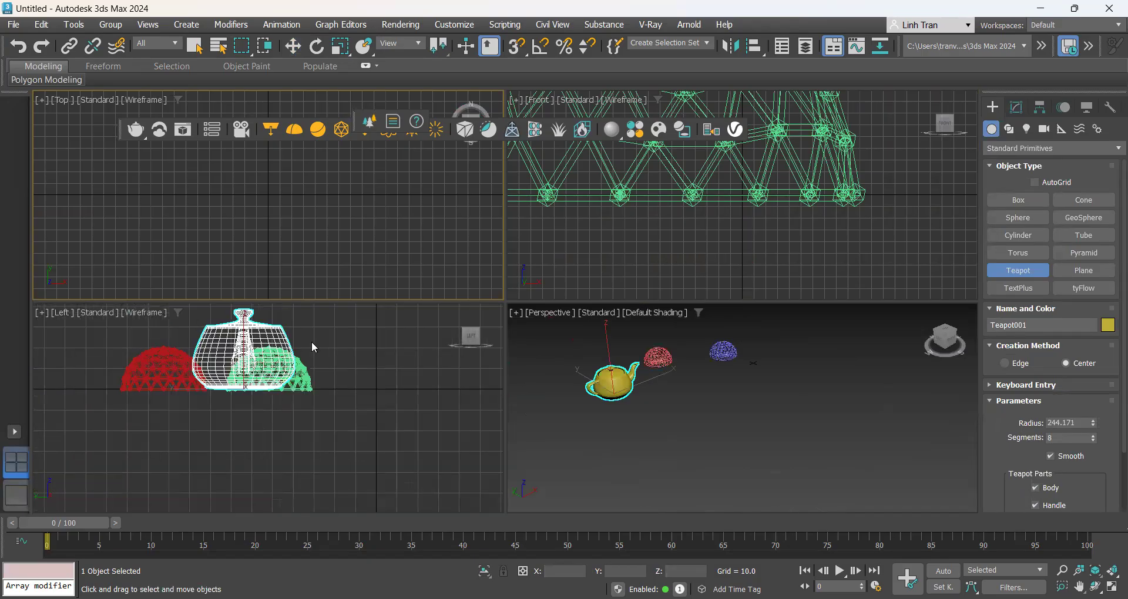
pyautogui.press('w')
pyautogui.moveTo(298, 386); pyautogui.dragTo(469, 399)
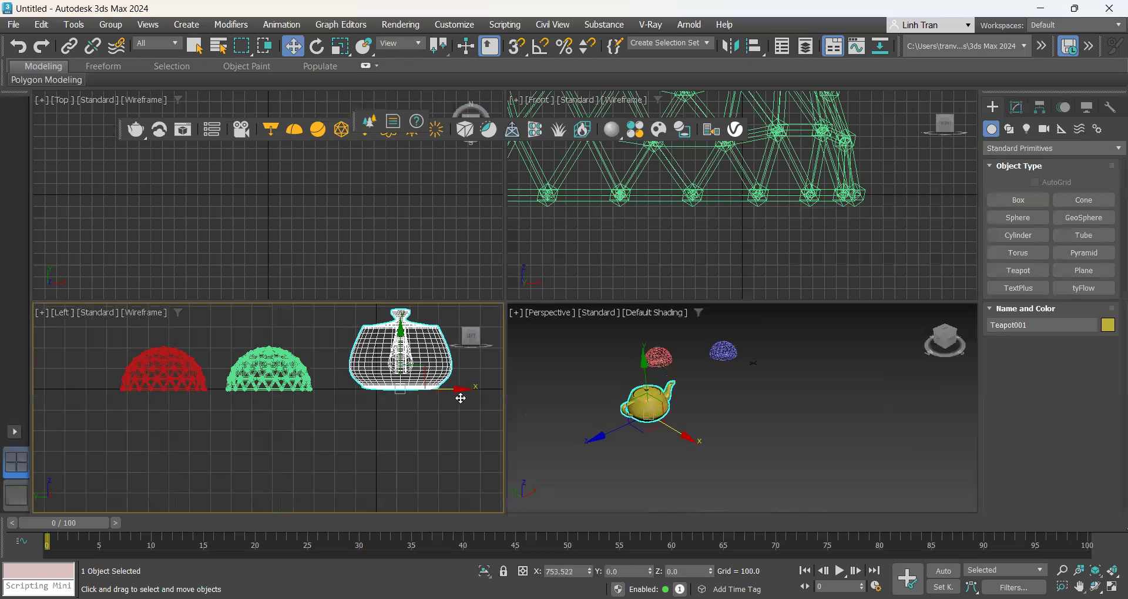
# - Rotate the teapot about its vertical axis and set its Z rotation to 90 degrees
pyautogui.scroll(-5, 305, 248)
pyautogui.scroll(-5, 305, 247)
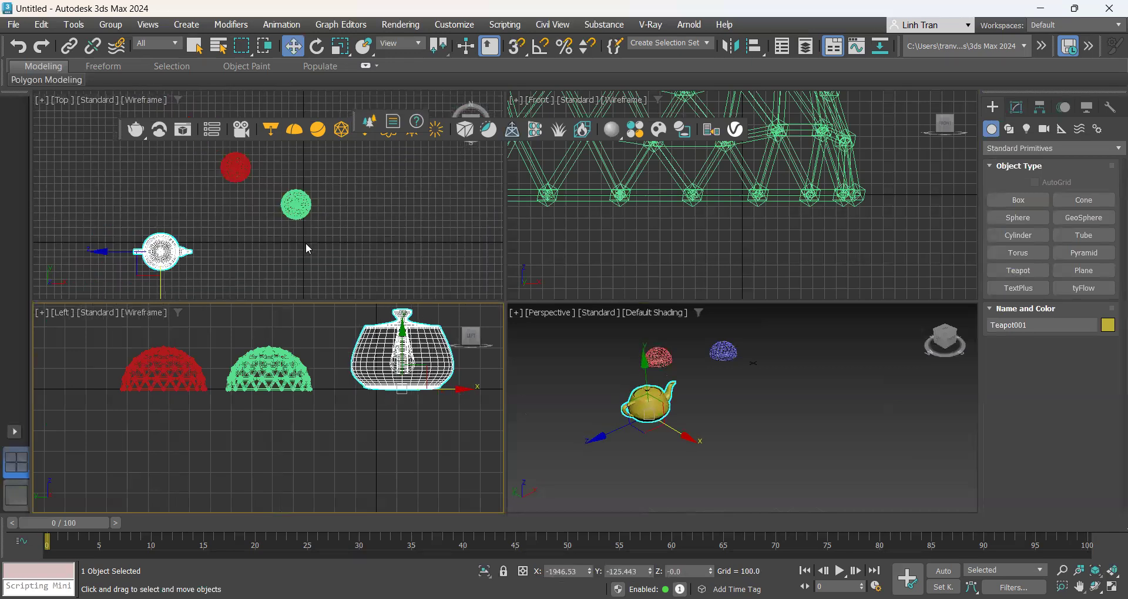
pyautogui.scroll(4, 176, 259)
pyautogui.scroll(-2, 384, 403)
pyautogui.scroll(3, 387, 421)
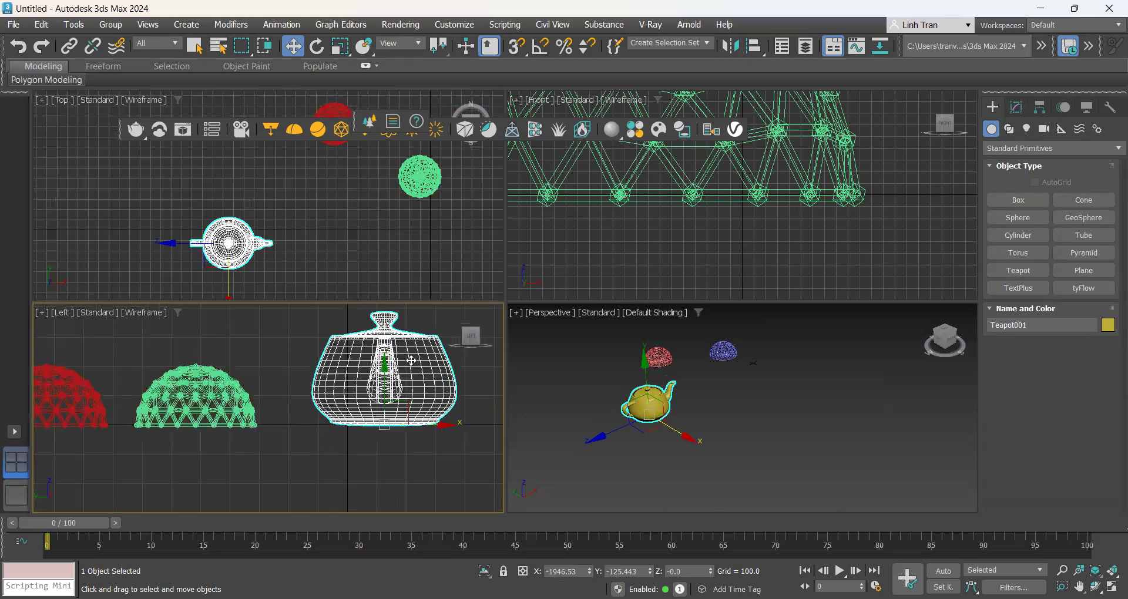
pyautogui.scroll(2, 632, 423)
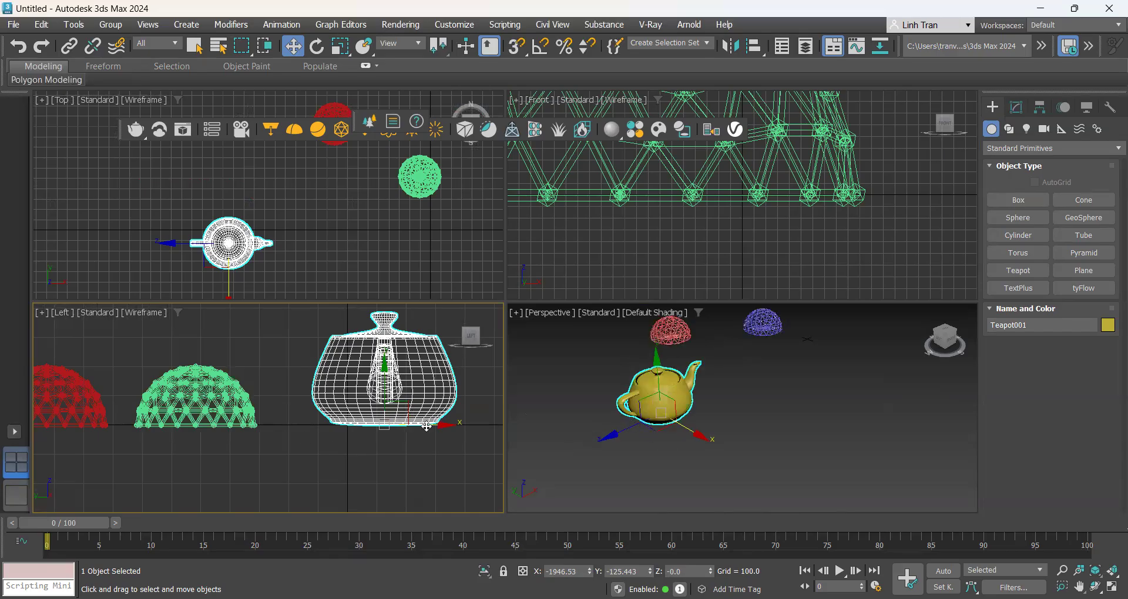
pyautogui.scroll(2, 653, 419)
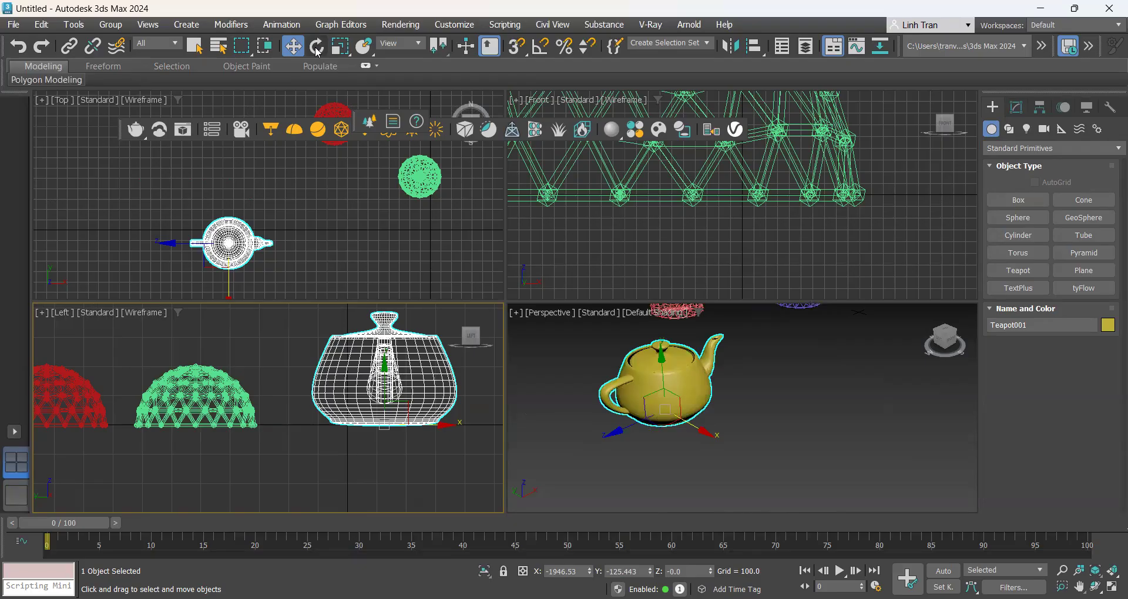
pyautogui.press('e')
pyautogui.click(678, 442)
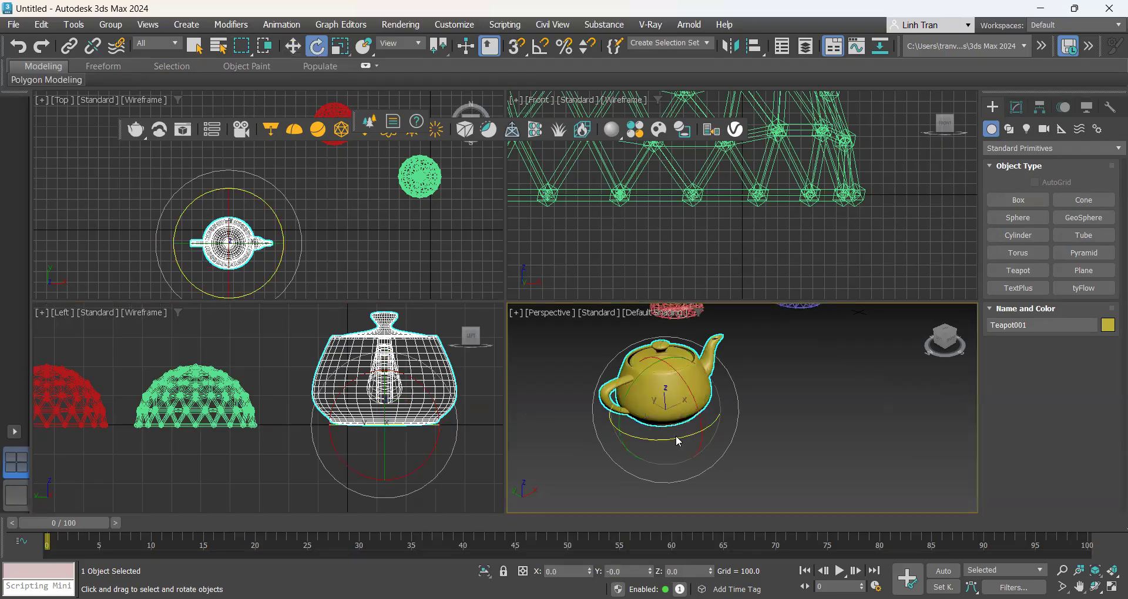
pyautogui.click(671, 443)
pyautogui.click(664, 426)
pyautogui.moveTo(664, 438); pyautogui.dragTo(744, 438)
pyautogui.doubleClick(693, 572)
pyautogui.write('90')
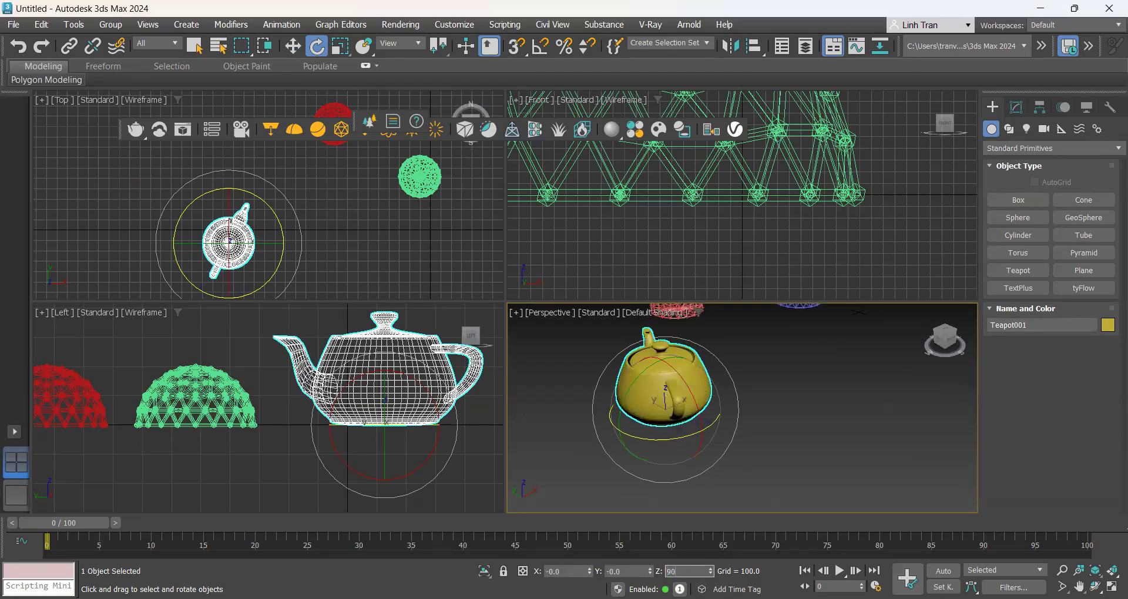
pyautogui.press('Return')
# - Convert the teapot to an Editable Poly
pyautogui.scroll(4, 415, 428)
pyautogui.scroll(-5, 419, 364)
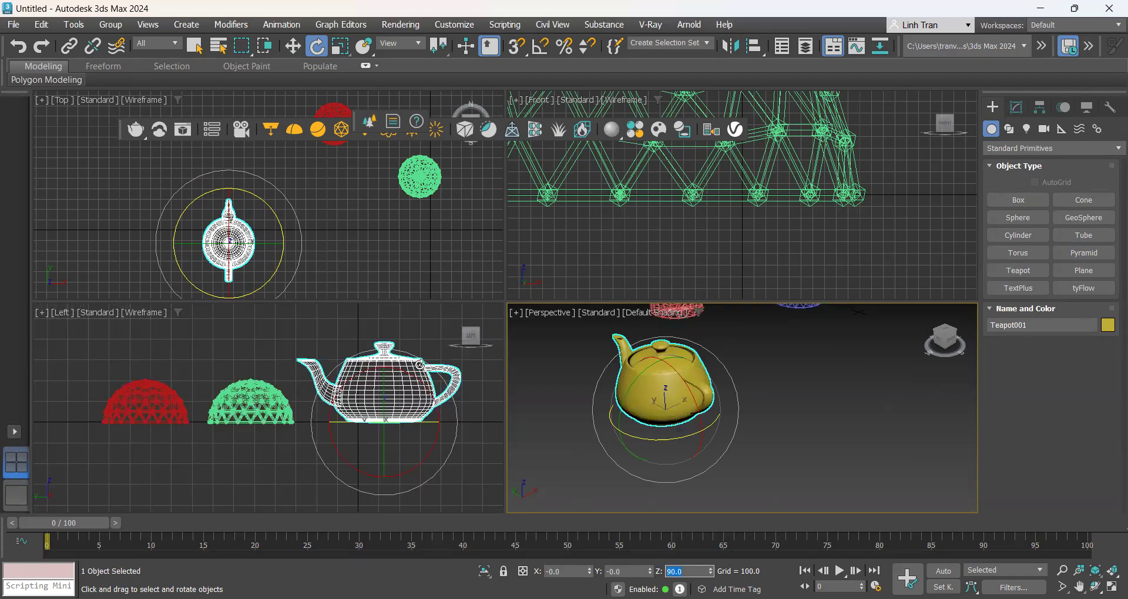
pyautogui.scroll(1, 420, 360)
pyautogui.click(428, 357)
pyautogui.scroll(2, 423, 381)
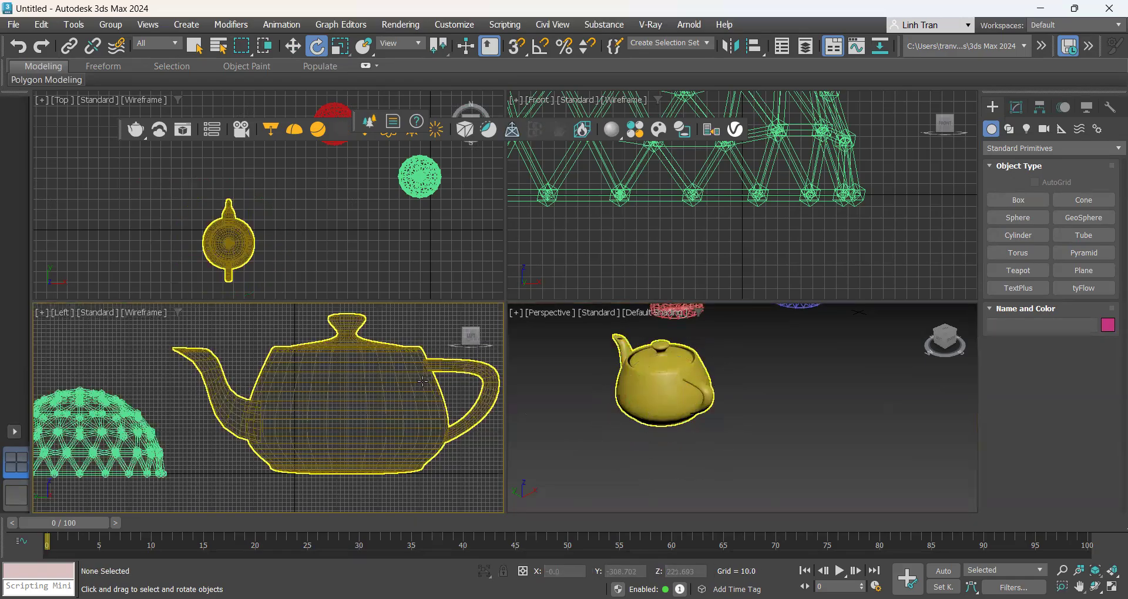
pyautogui.click(360, 400)
pyautogui.rightClick(357, 397)
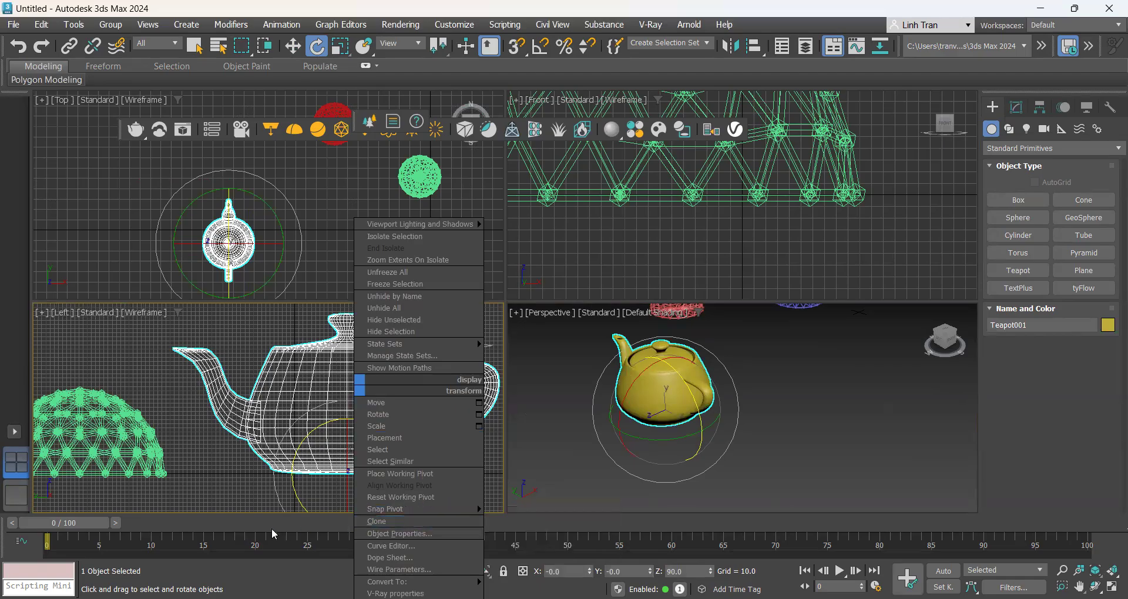
pyautogui.click(652, 399)
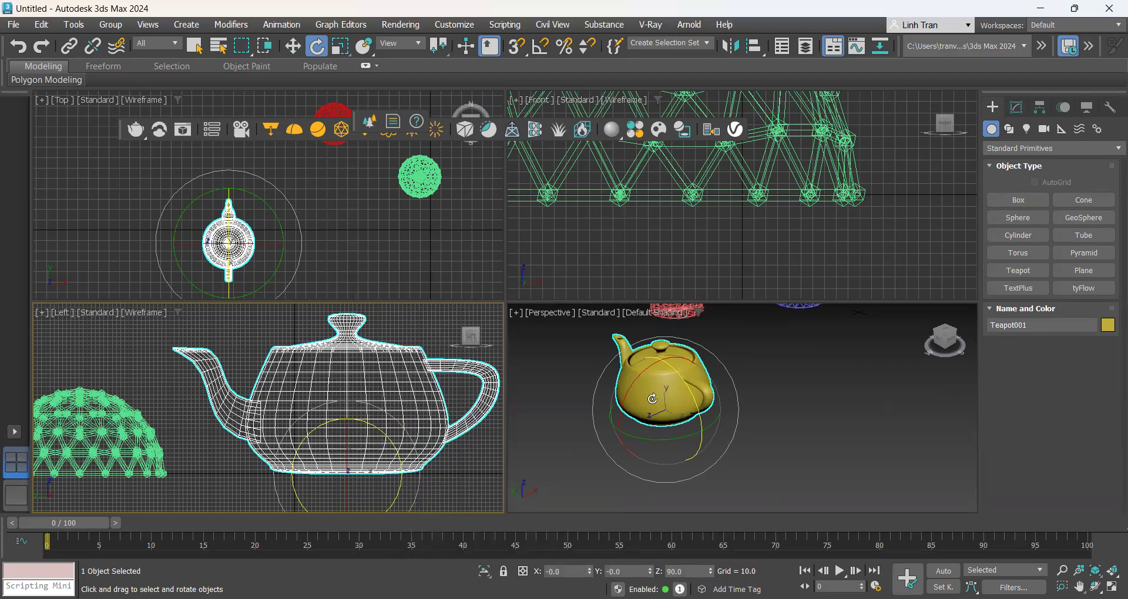
pyautogui.rightClick(652, 390)
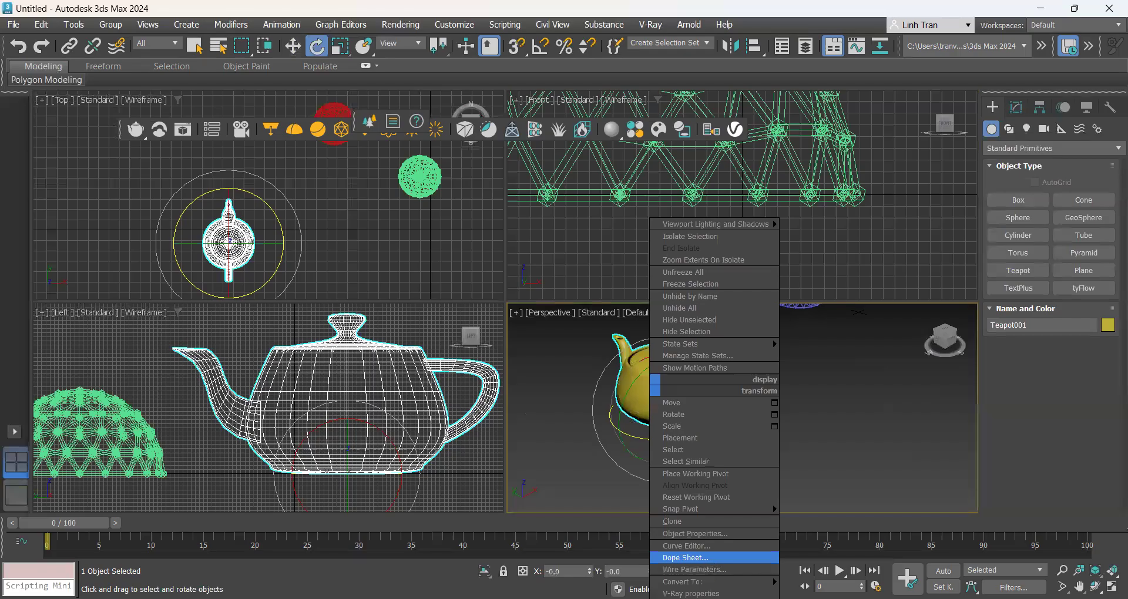
pyautogui.moveTo(681, 582)
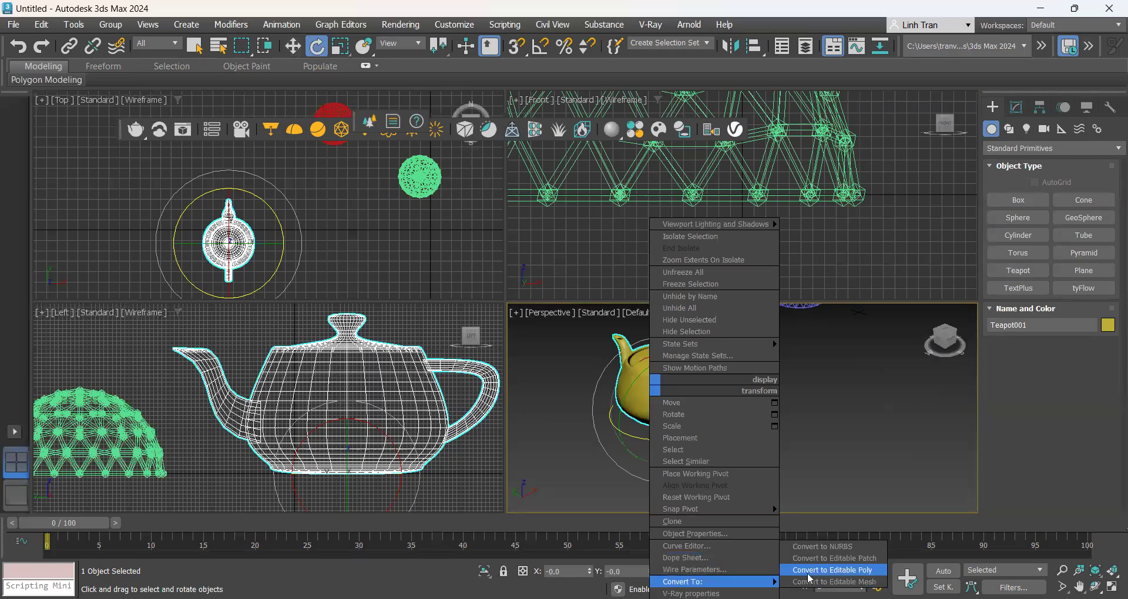
pyautogui.click(829, 570)
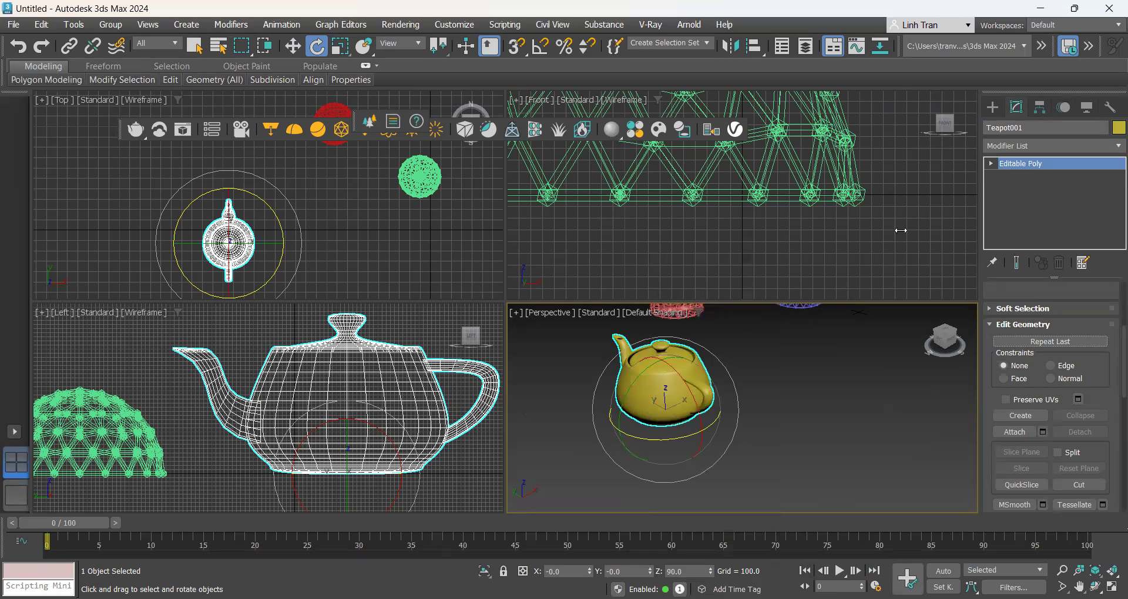
# - Enter the Polygon sub-object level of the teapot's Editable Poly
pyautogui.click(993, 108)
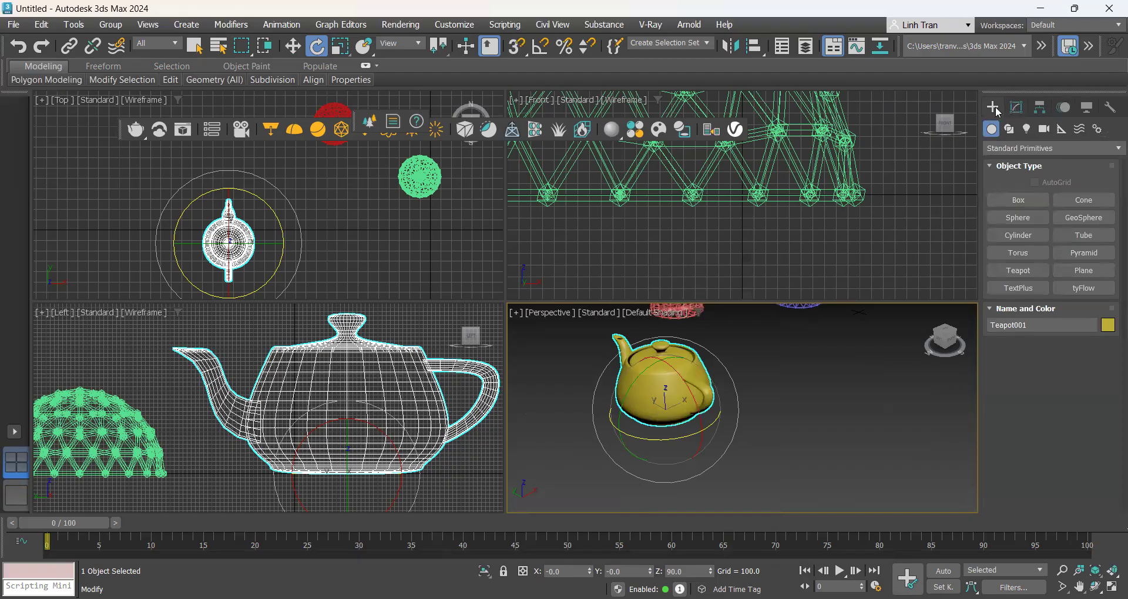
pyautogui.click(1016, 108)
pyautogui.scroll(5, 1105, 391)
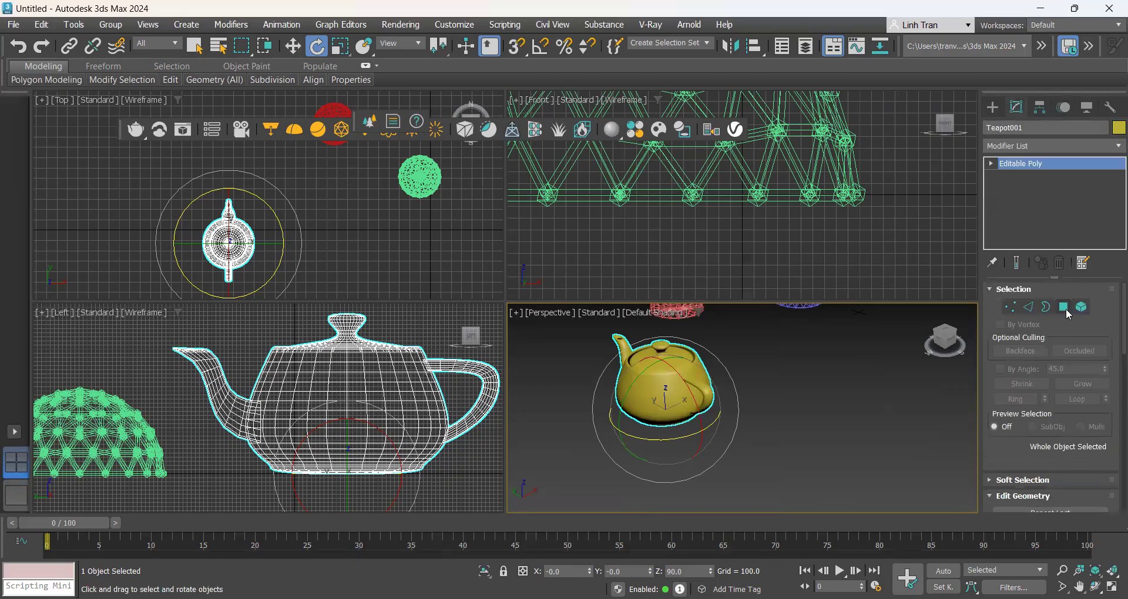
pyautogui.click(1064, 308)
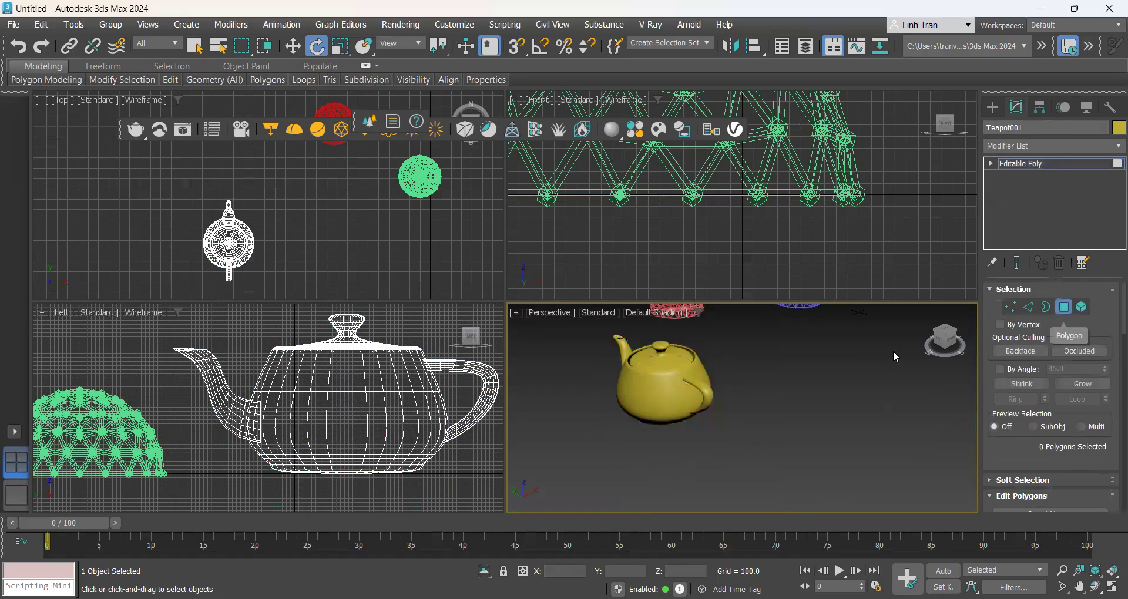
# - Select a horizontal band of polygons around the upper part of the teapot's body in the Left view
pyautogui.scroll(-1, 262, 378)
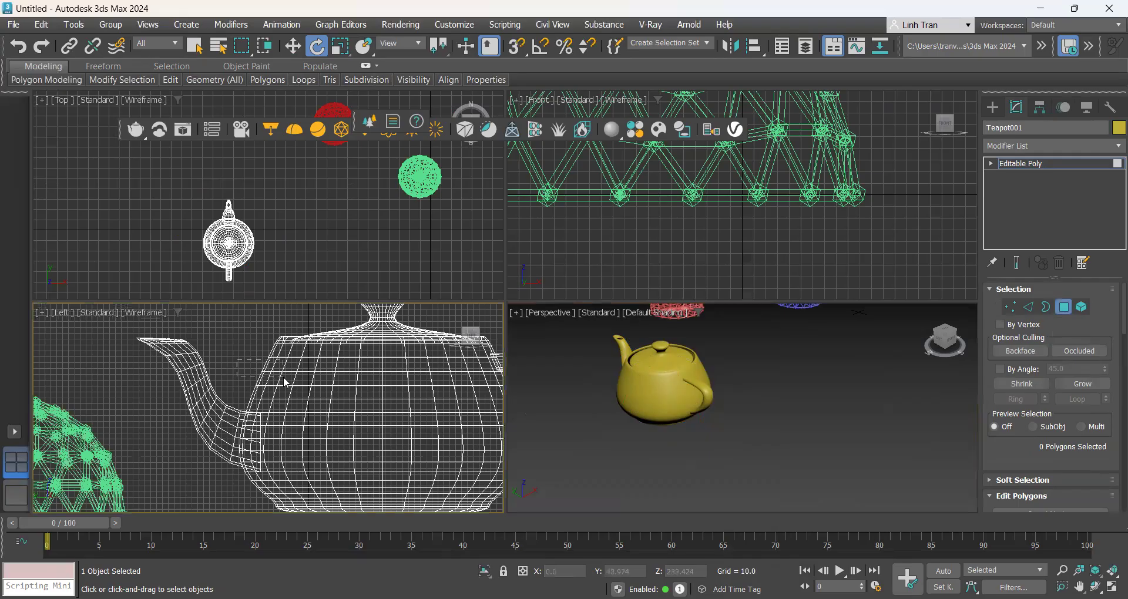
pyautogui.scroll(-3, 285, 382)
pyautogui.moveTo(370, 386); pyautogui.dragTo(318, 308)
pyautogui.click(415, 357)
pyautogui.scroll(4, 201, 377)
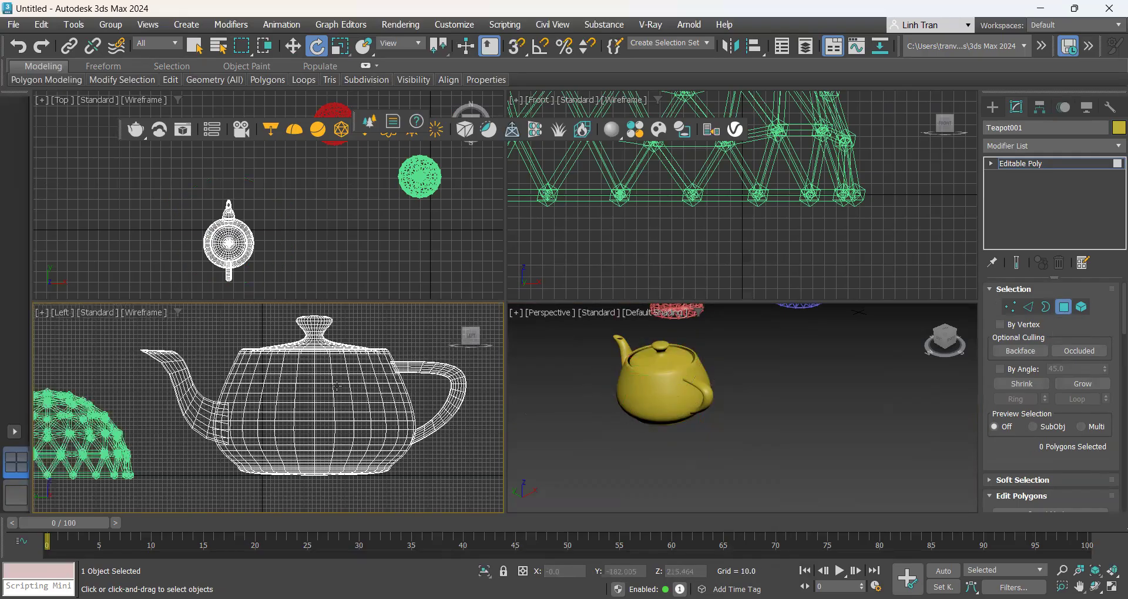
pyautogui.moveTo(168, 373); pyautogui.dragTo(460, 405)
pyautogui.scroll(-2, 460, 405)
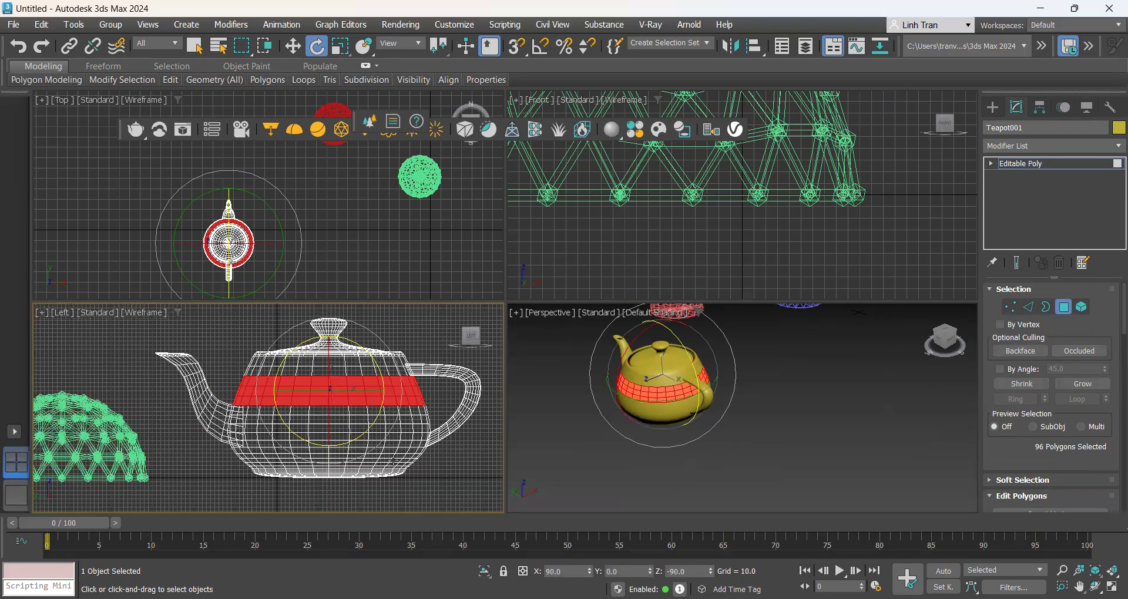
# - Add the polygons around the teapot's base to the selected band
pyautogui.scroll(2, 394, 458)
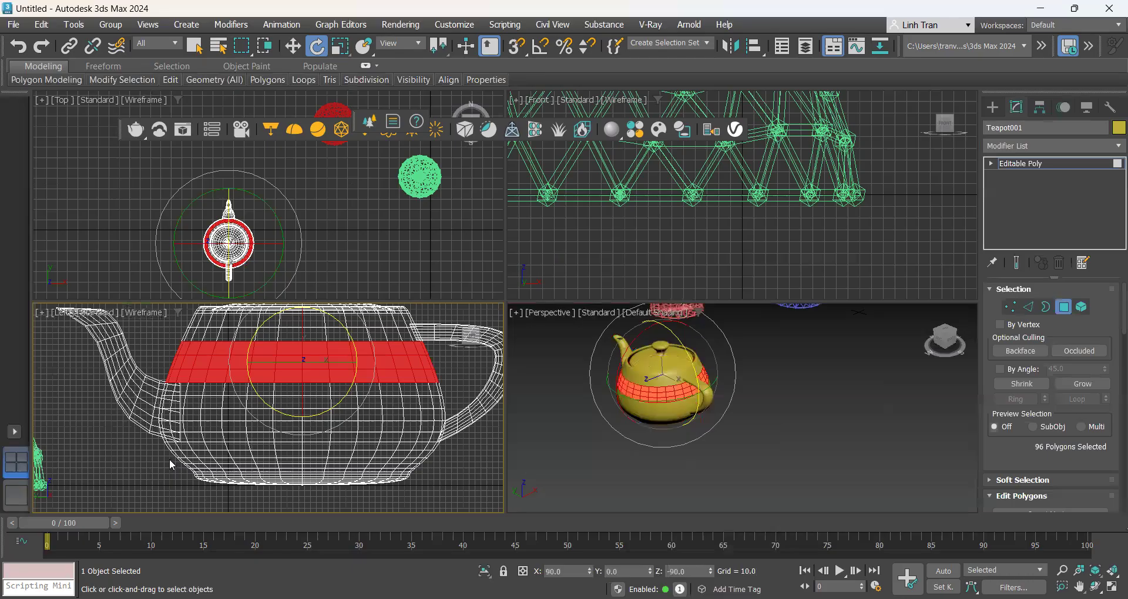
pyautogui.moveTo(162, 454); pyautogui.dragTo(212, 480)
pyautogui.keyDown('ctrl'); pyautogui.moveTo(386, 490); pyautogui.dragTo(435, 476); pyautogui.keyUp('ctrl')
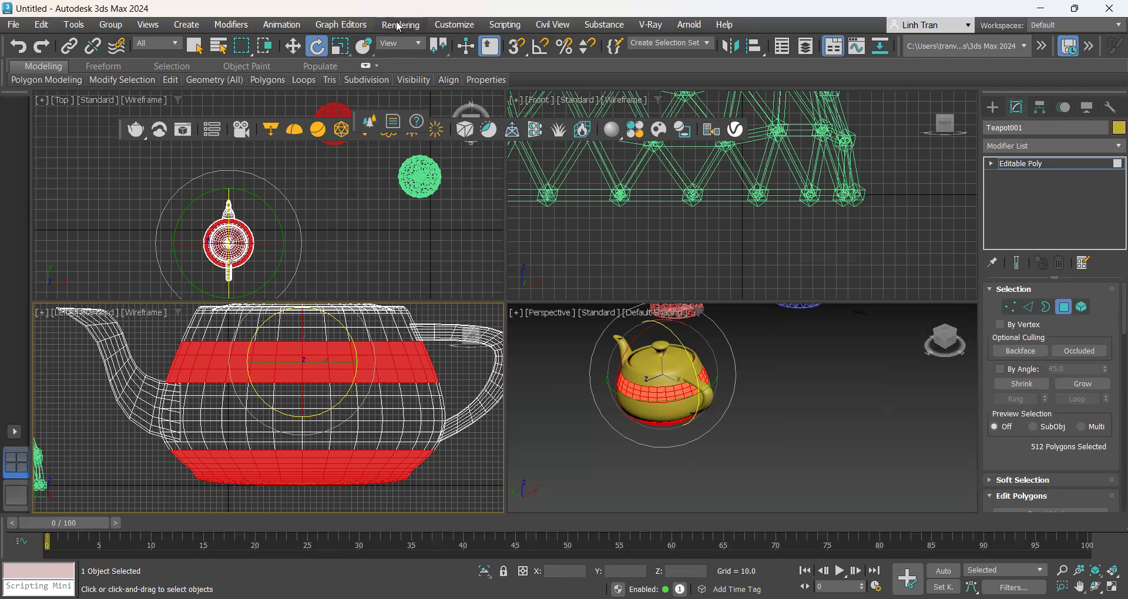
# - Apply the Lattice modifier to the teapot and restrict it to the selected polygons by disabling Apply to Entire Object
pyautogui.click(234, 26)
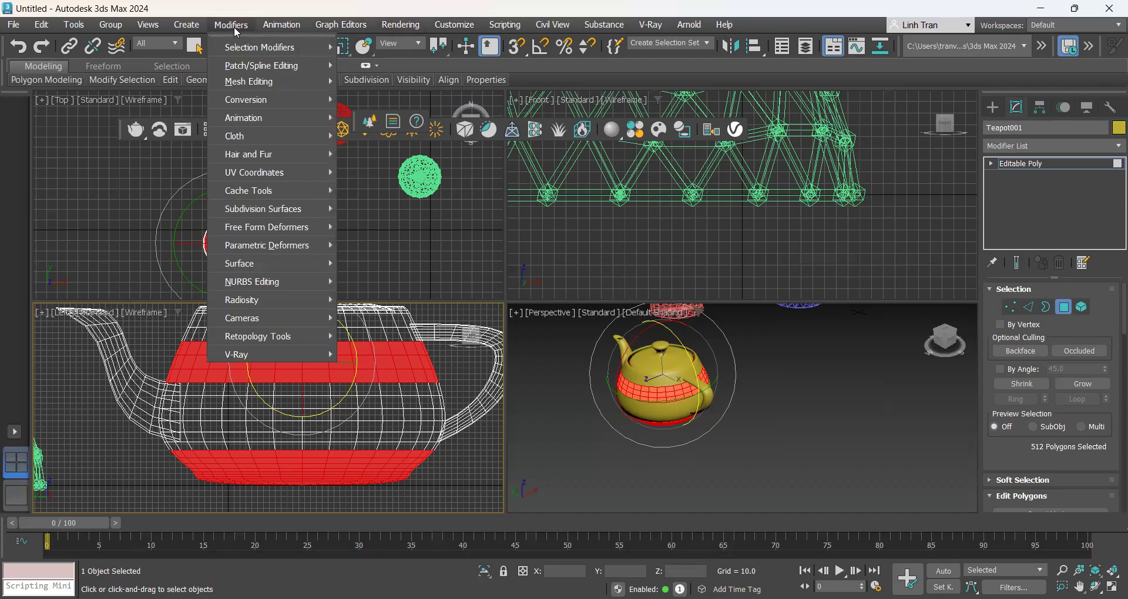
pyautogui.moveTo(293, 249)
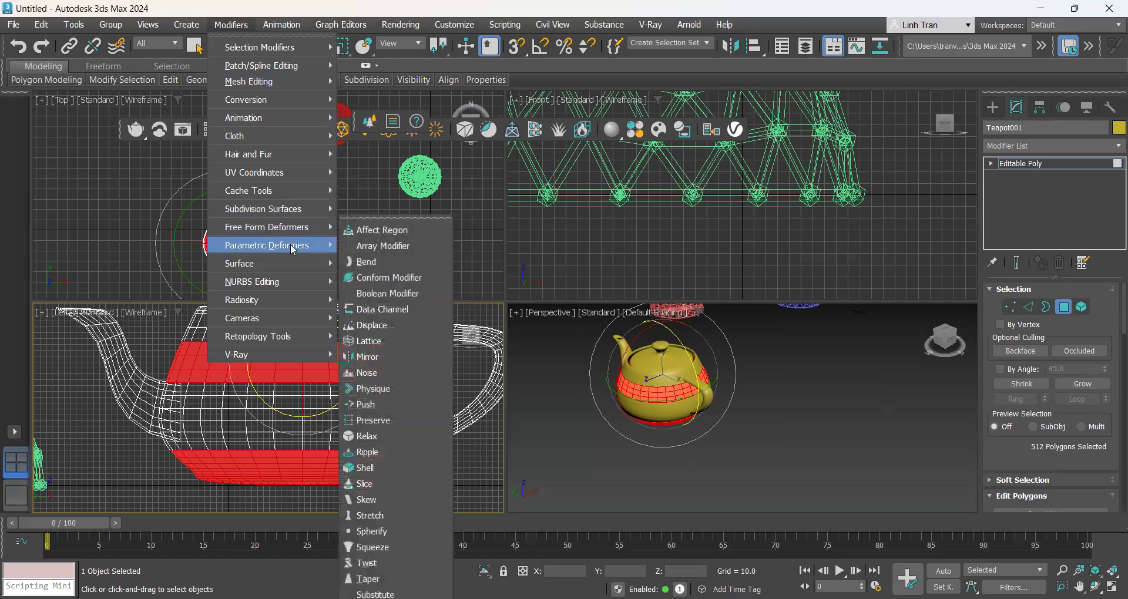
pyautogui.click(355, 340)
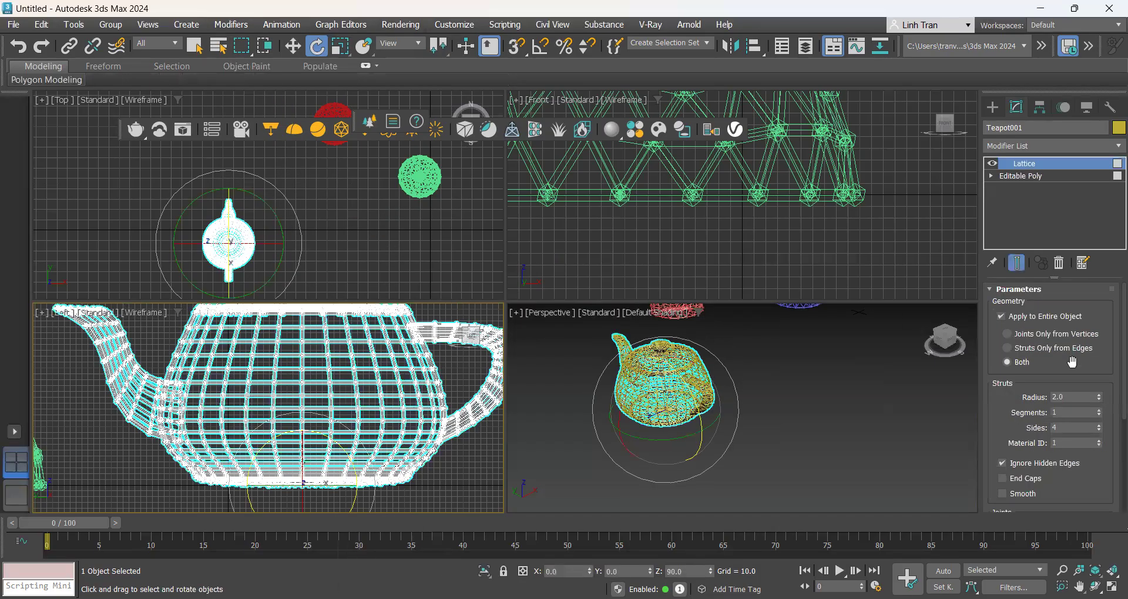
pyautogui.click(1002, 317)
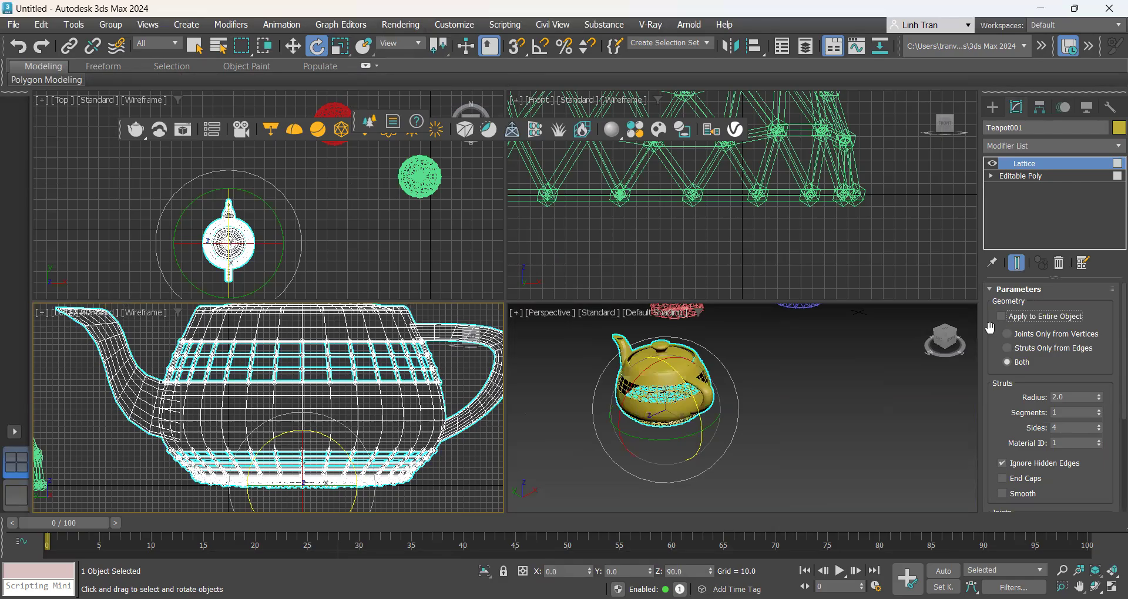
# - Maximize the Perspective viewport and examine the teapot's lattice band and base up close and from different angles
pyautogui.scroll(3, 684, 423)
pyautogui.scroll(-5, 705, 430)
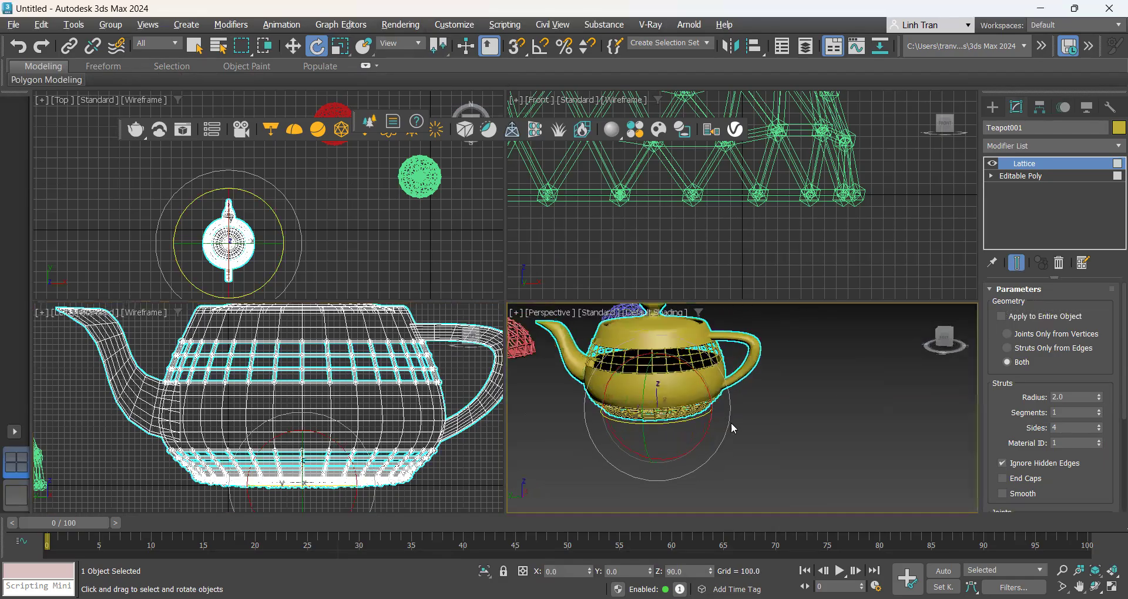
pyautogui.keyDown('alt'); pyautogui.moveTo(778, 449); pyautogui.dragTo(623, 376, button='middle'); pyautogui.keyUp('alt')
pyautogui.scroll(4, 721, 430)
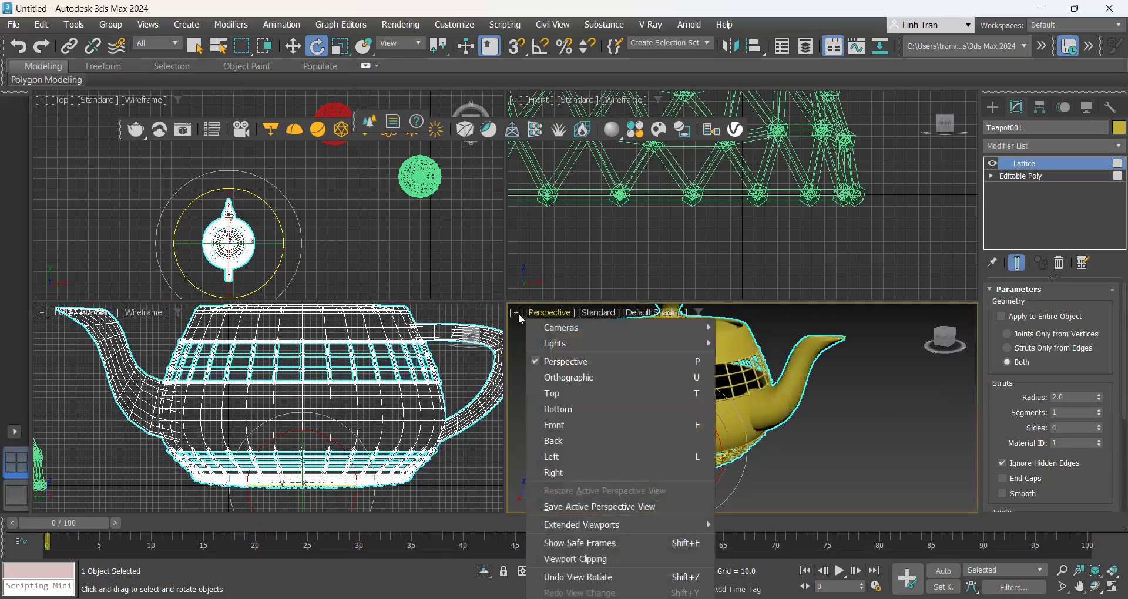
pyautogui.click(517, 313)
pyautogui.click(533, 328)
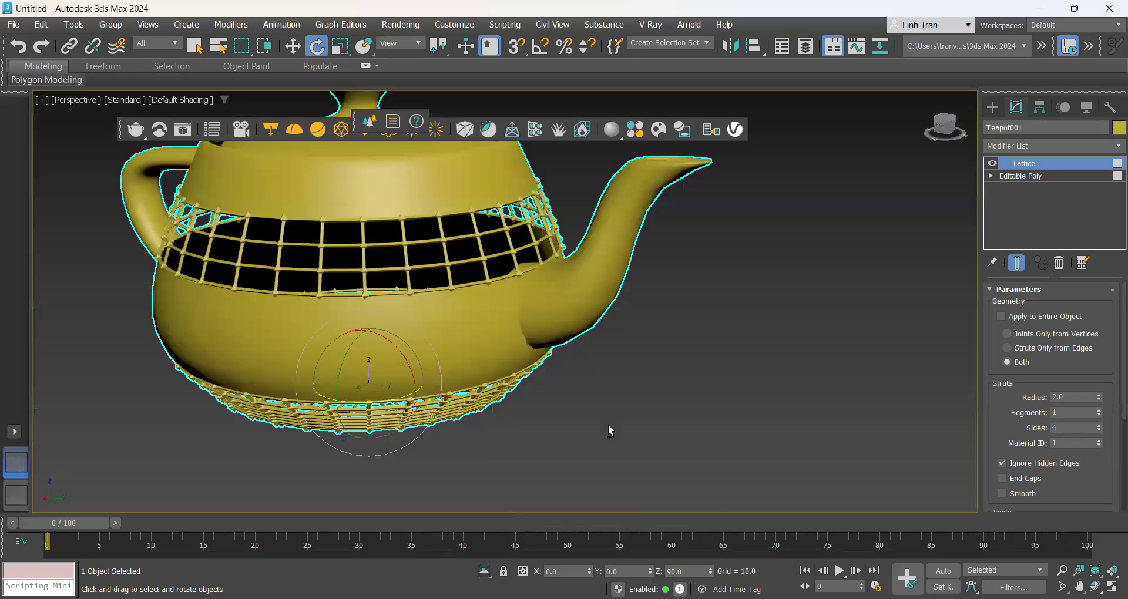
pyautogui.click(618, 274)
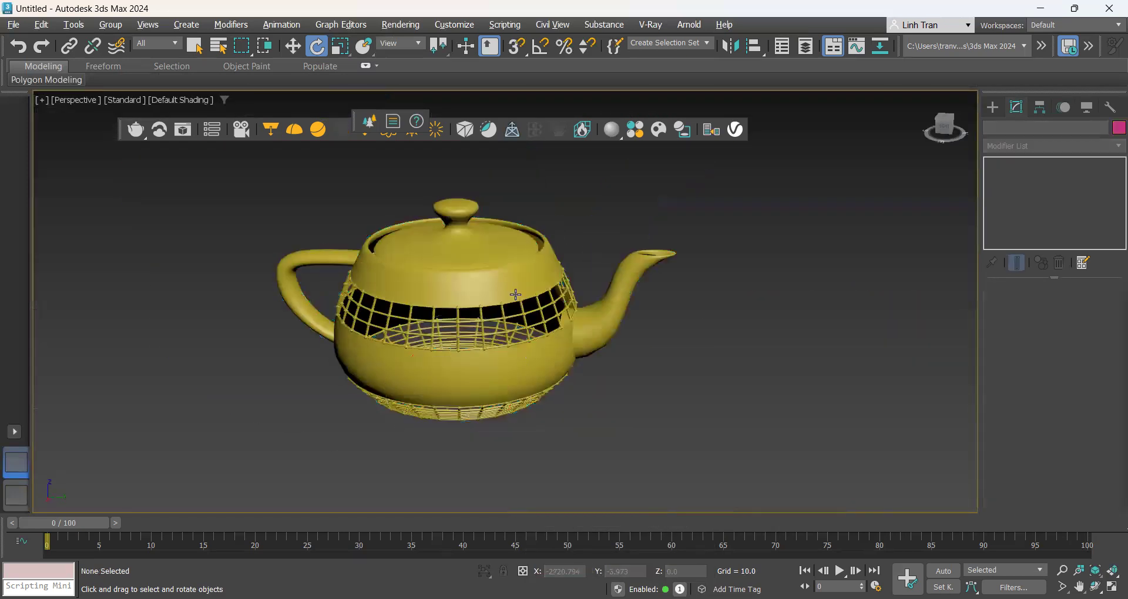
pyautogui.scroll(6, 484, 329)
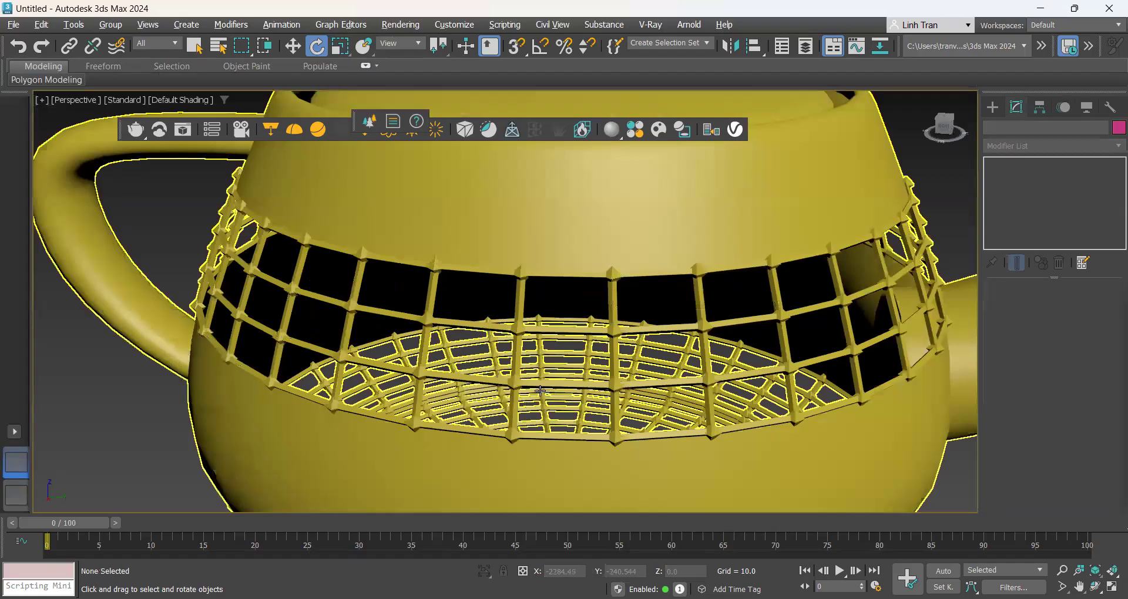
pyautogui.scroll(-6, 540, 390)
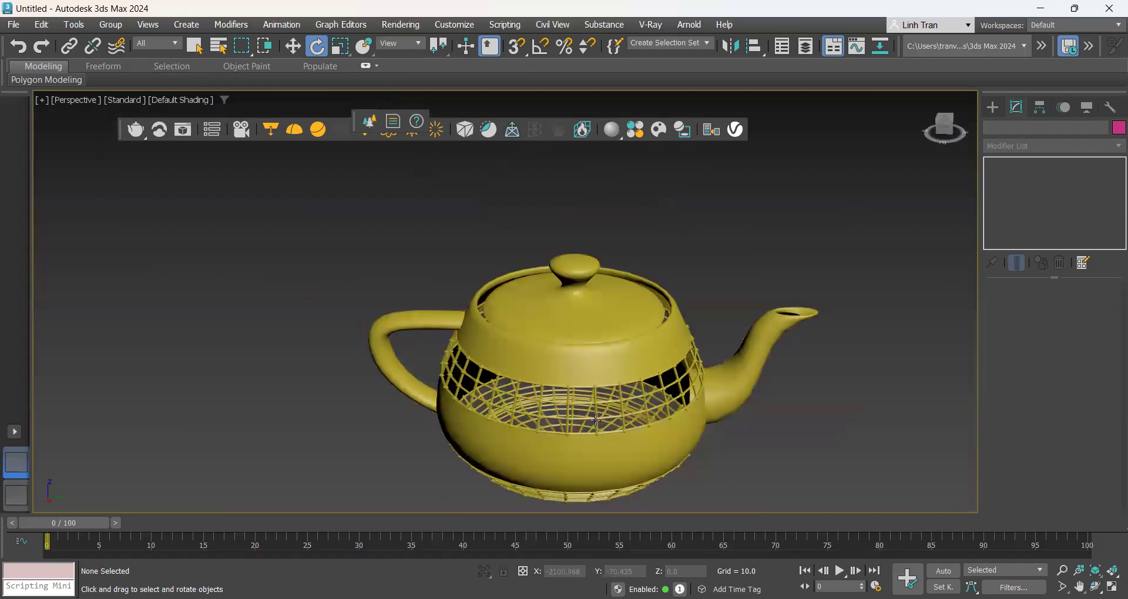
# - Set the strut radius of the teapot's Lattice modifier to 5
pyautogui.click(595, 420)
pyautogui.scroll(-1, 1056, 367)
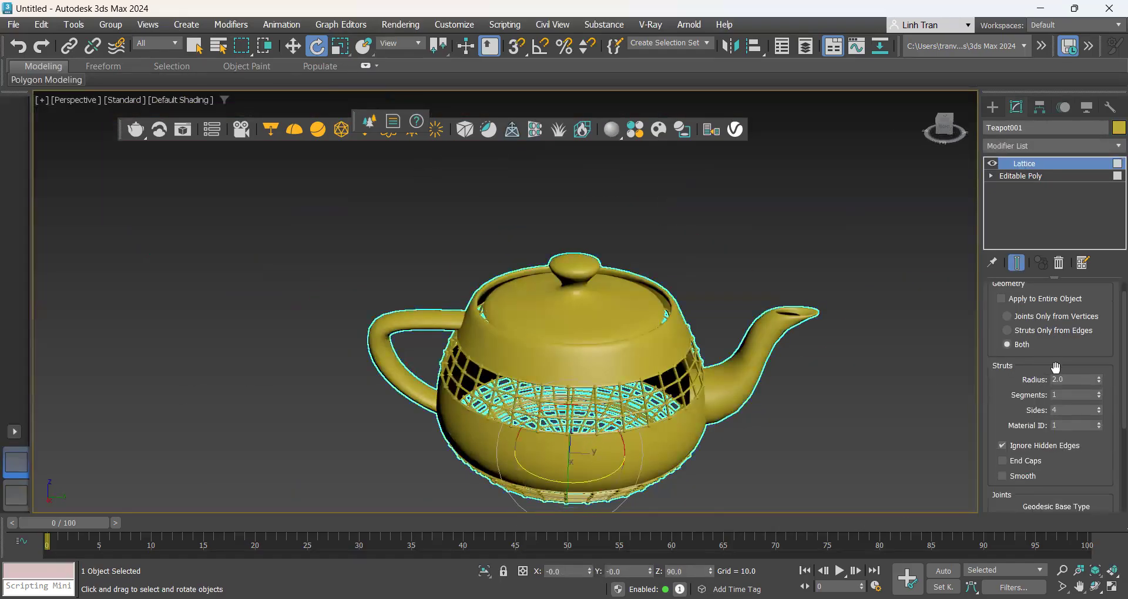
pyautogui.doubleClick(1075, 379)
pyautogui.write('5')
pyautogui.press('Return')
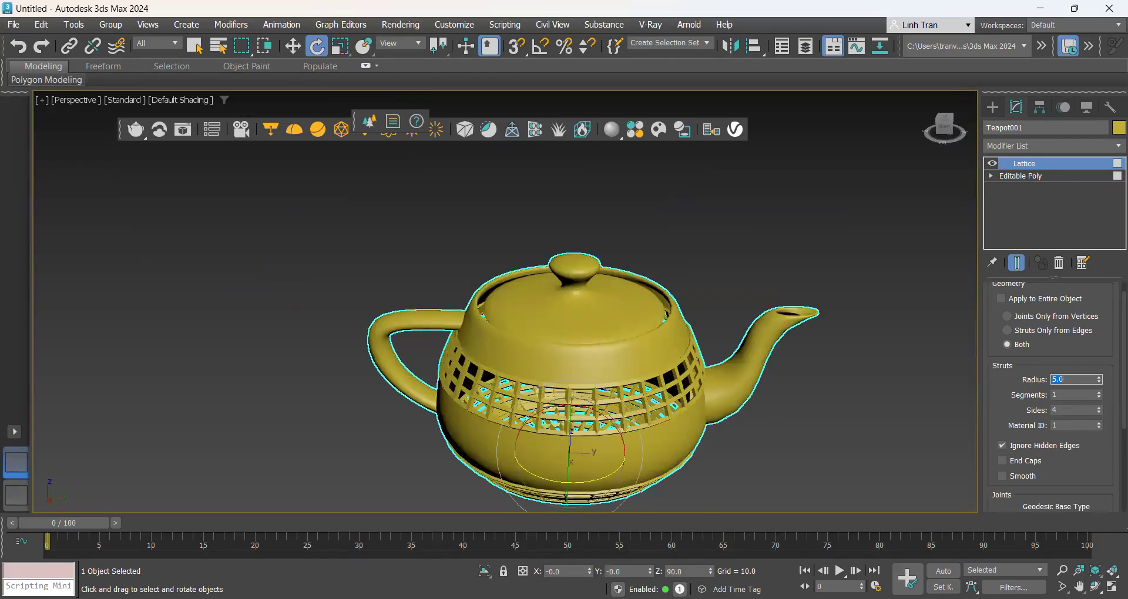
# - Set the geodesic base type of the teapot's lattice joints to Tetra
pyautogui.scroll(-6, 1061, 463)
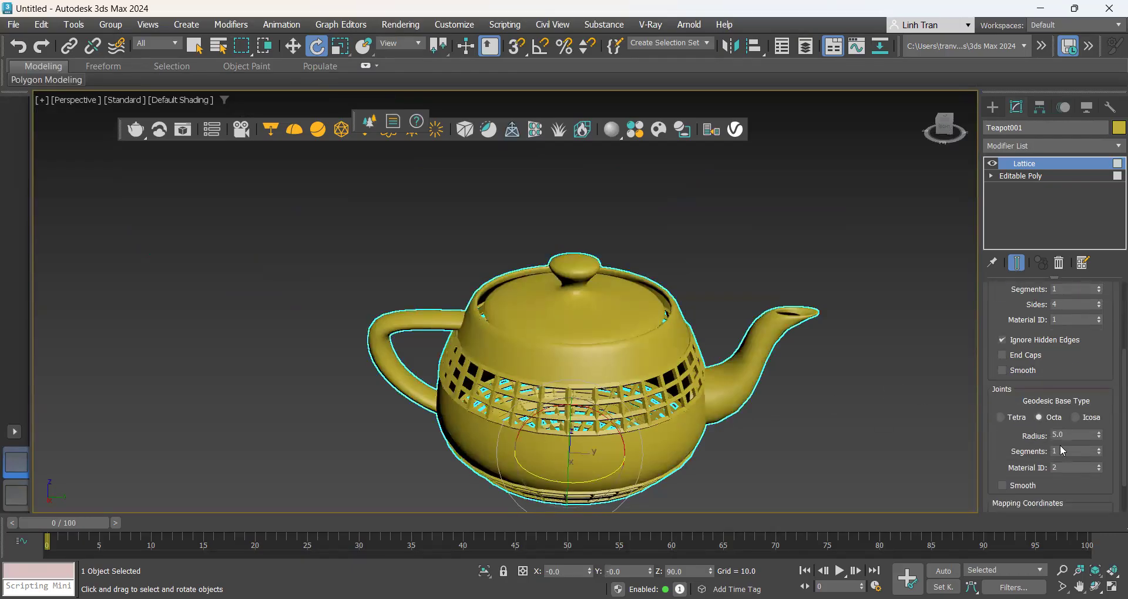
pyautogui.click(1001, 417)
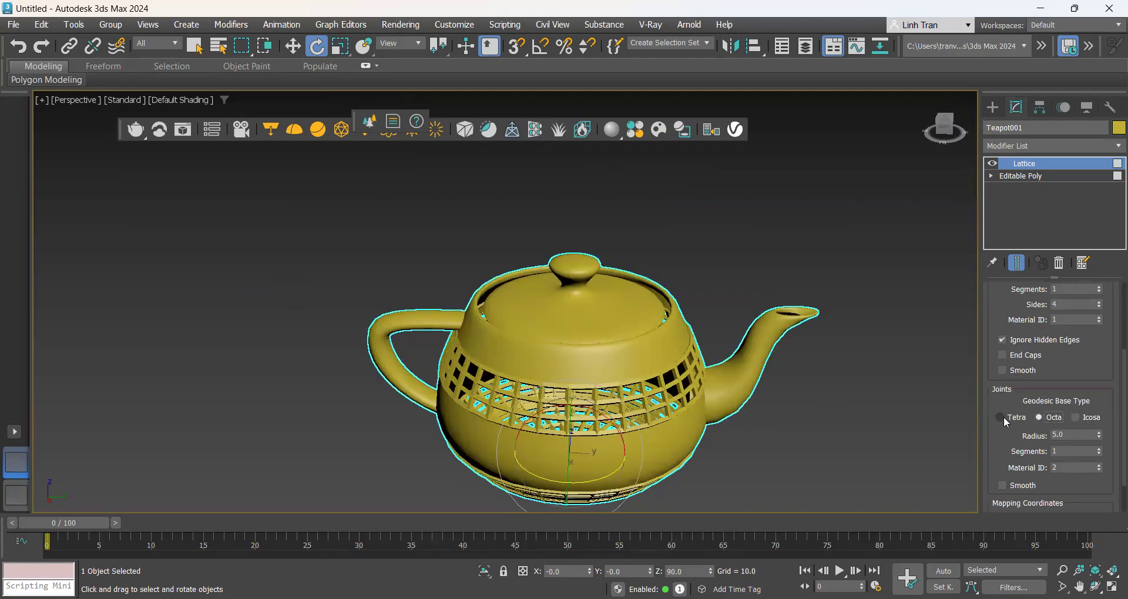